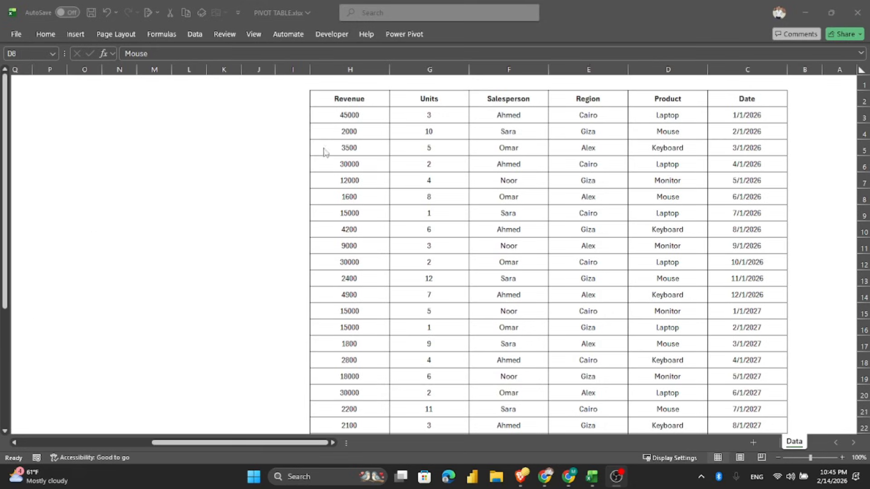
Examine the sales records on the Data sheet across the Date, Product, Region, Salesperson, Units and Revenue columns.
left_click(426, 238)
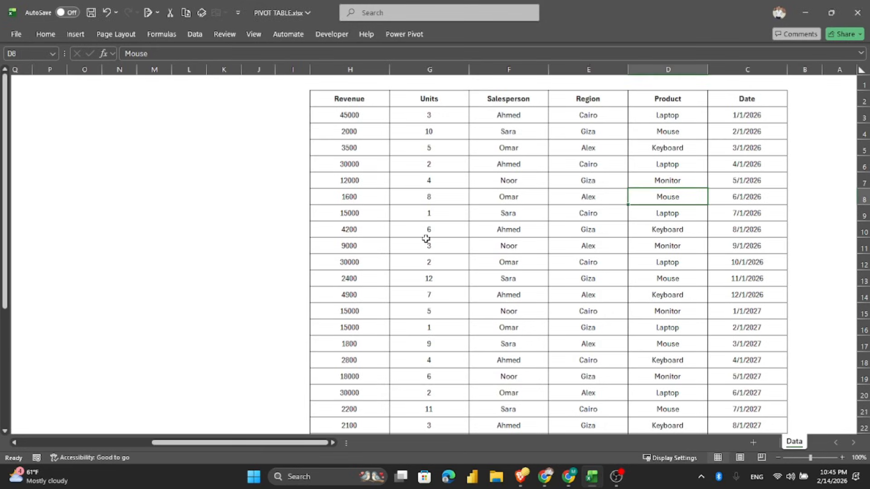
left_click(535, 196)
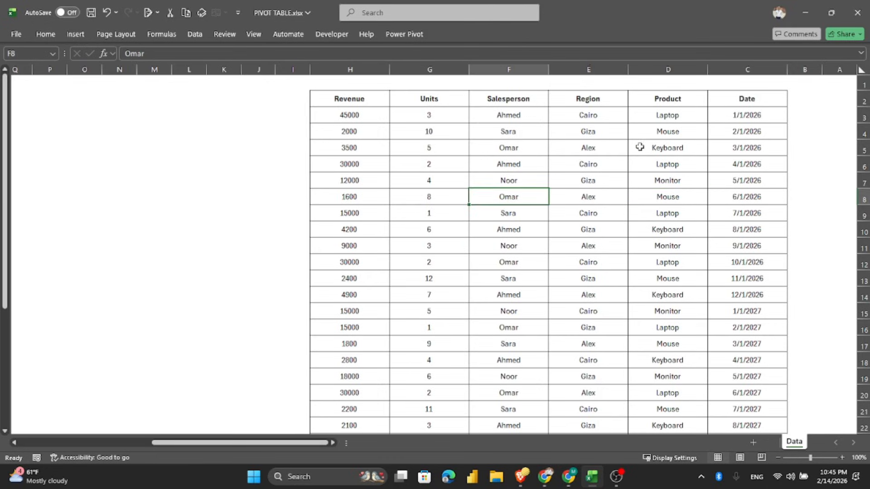
left_click(578, 142)
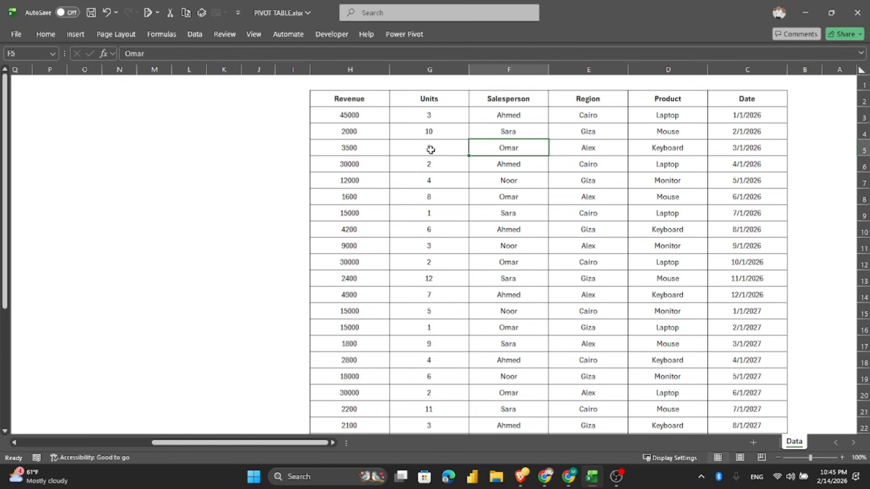
left_click(340, 185)
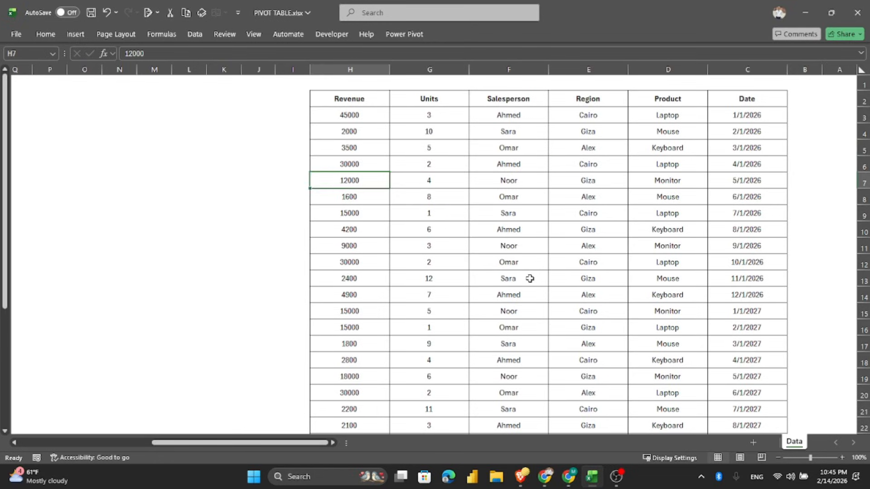
scroll(529, 277, "down", 1)
scroll(535, 278, "up", 1)
left_click(584, 295)
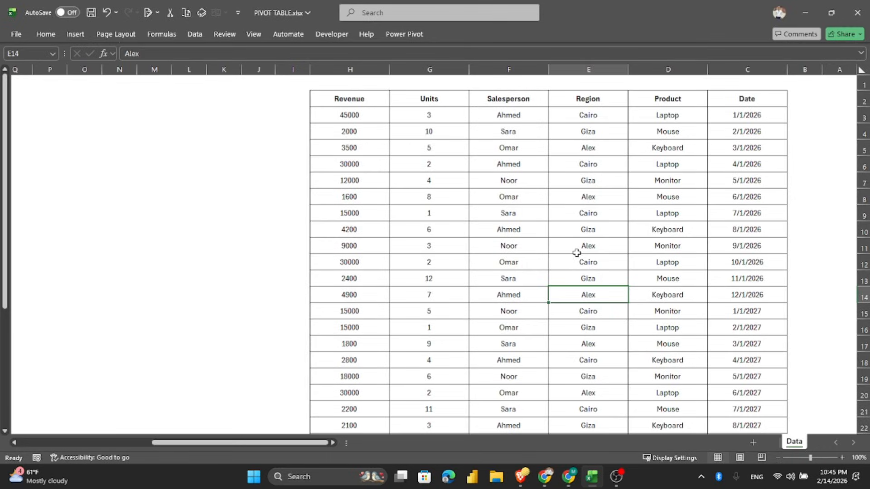
left_click(575, 250)
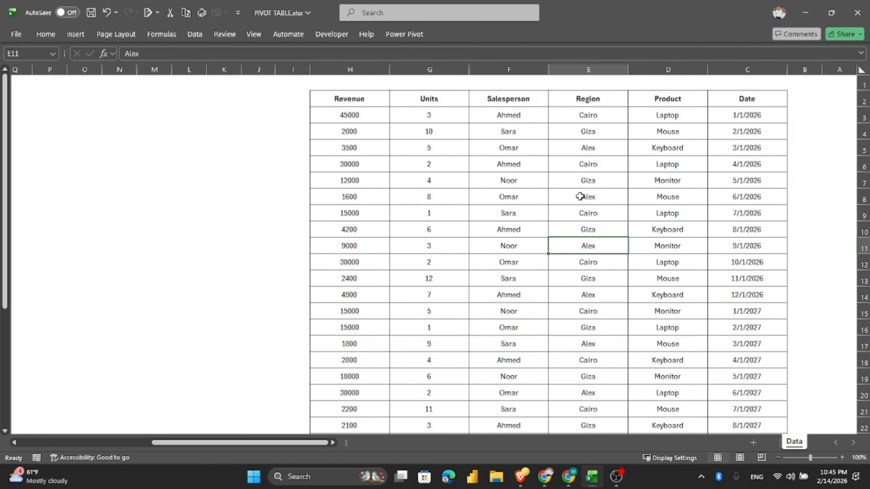
left_click(665, 97)
left_click(664, 143)
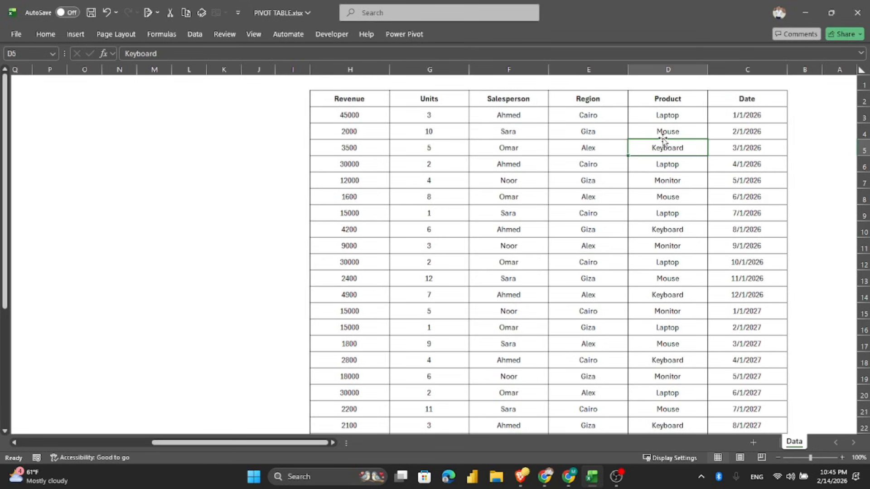
left_click_drag(588, 131, 584, 149)
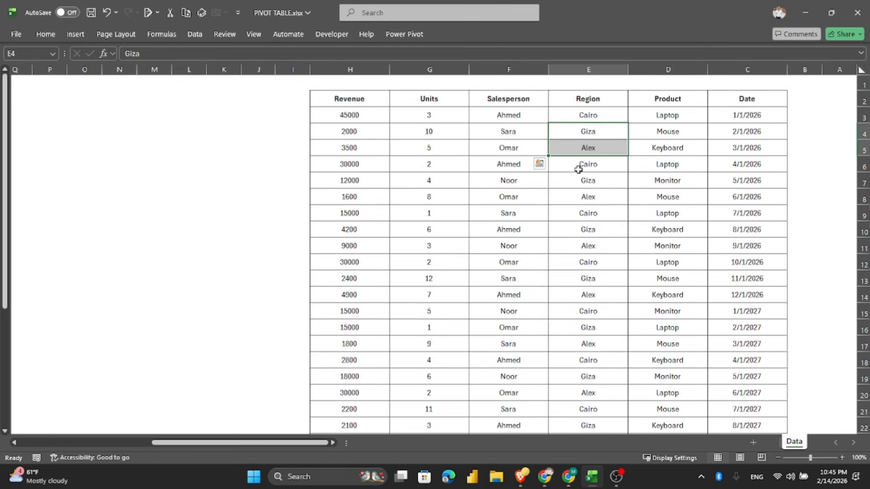
left_click(513, 160)
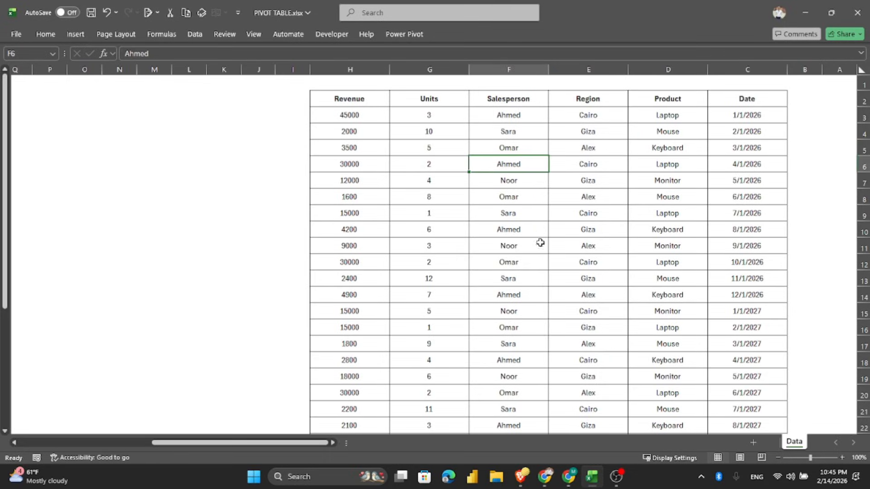
left_click_drag(365, 119, 365, 312)
left_click(431, 196)
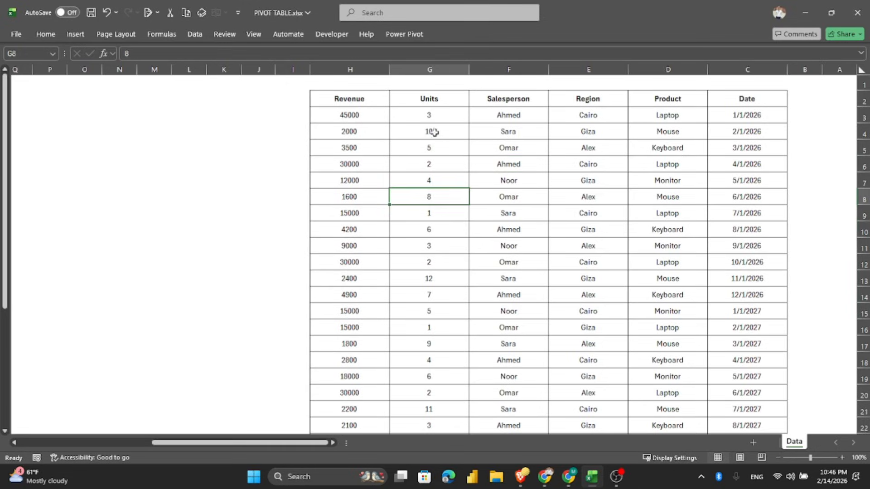
left_click_drag(433, 118, 450, 320)
left_click(679, 165)
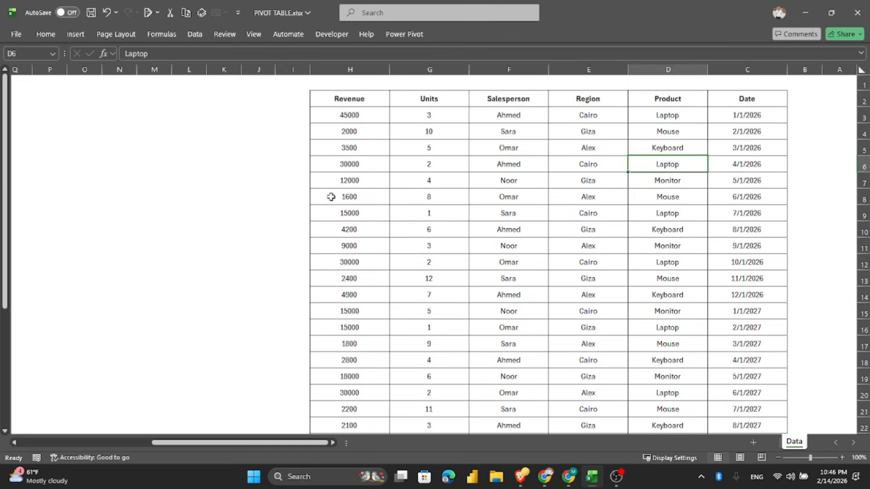
left_click(536, 257)
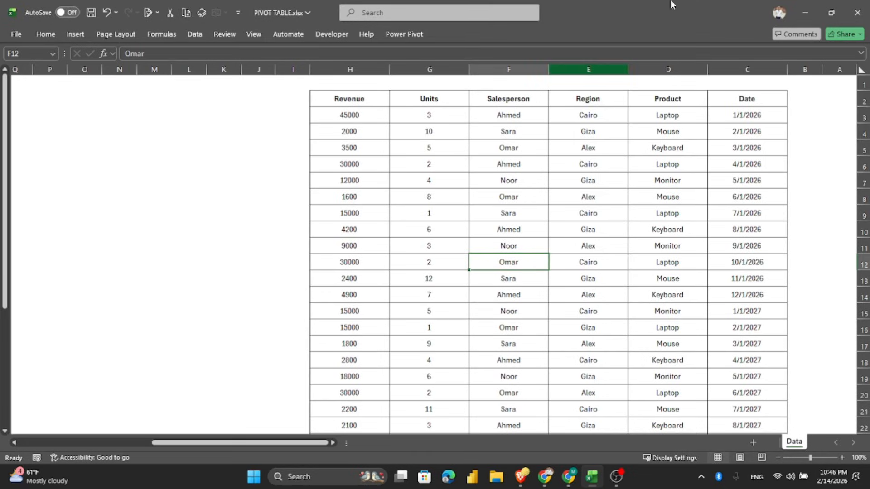
Convert the sales data range C2:H32 on the Data sheet into a table with headers.
mouse_move(766, 99)
left_mouse_down()
mouse_move(638, 107)
mouse_move(348, 297)
mouse_move(348, 430)
mouse_move(349, 407)
left_mouse_up()
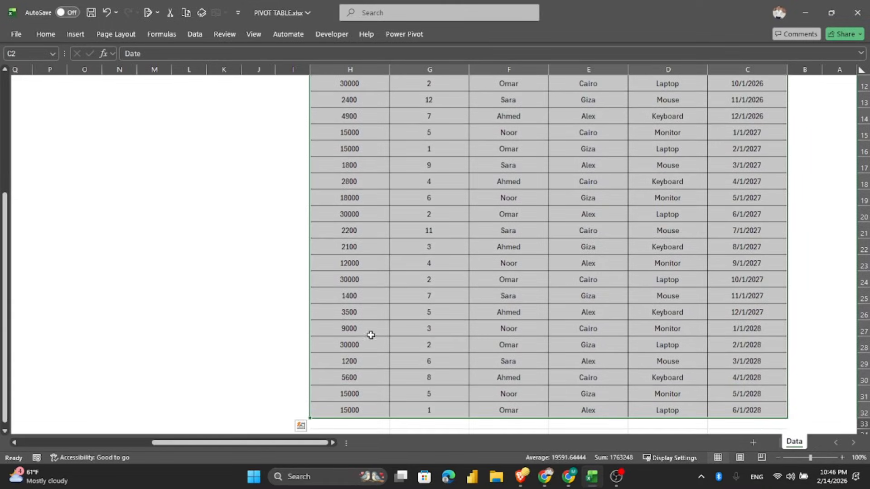
scroll(369, 334, "up", 4)
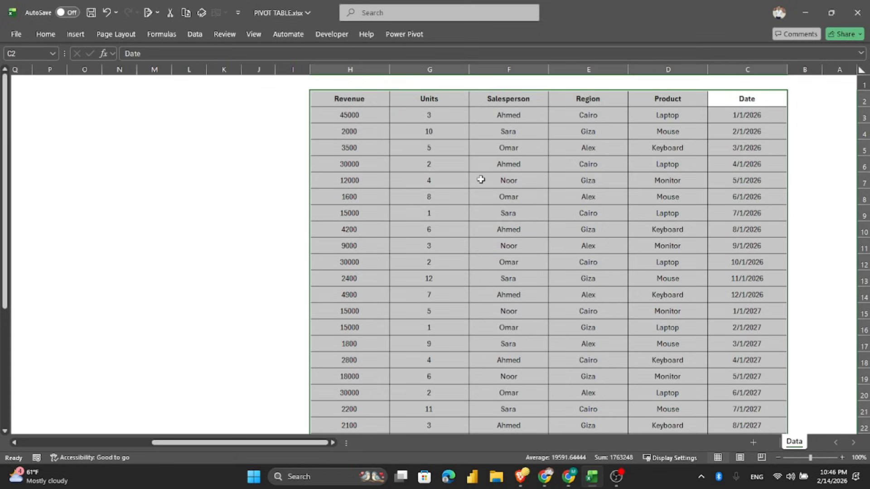
key("ctrl+t")
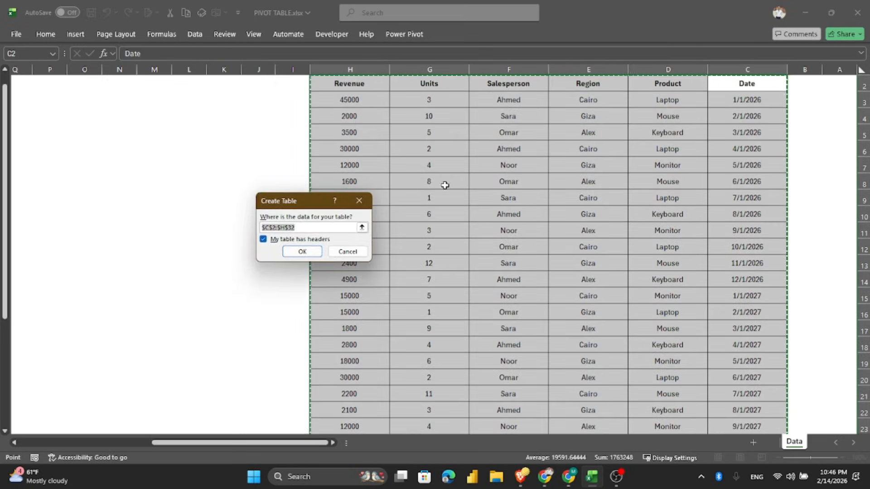
left_click_drag(274, 210, 451, 185)
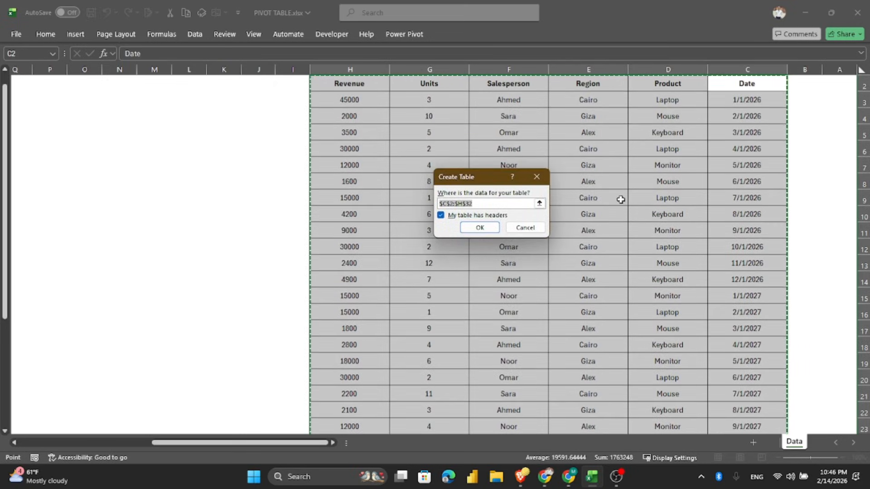
scroll(441, 210, "up", 1)
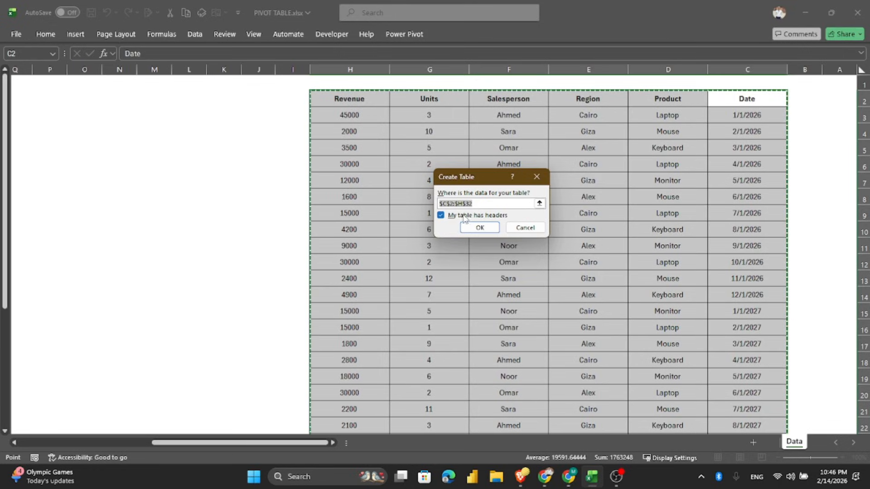
left_click(480, 228)
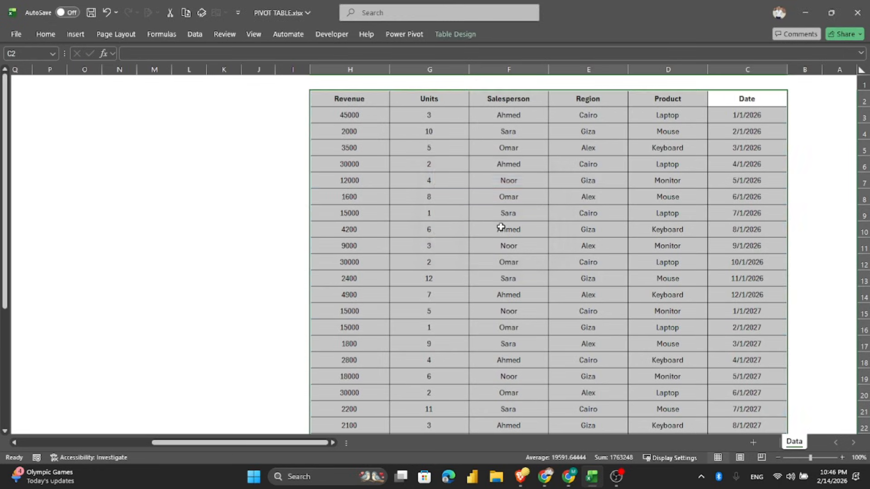
scroll(602, 268, "down", 3)
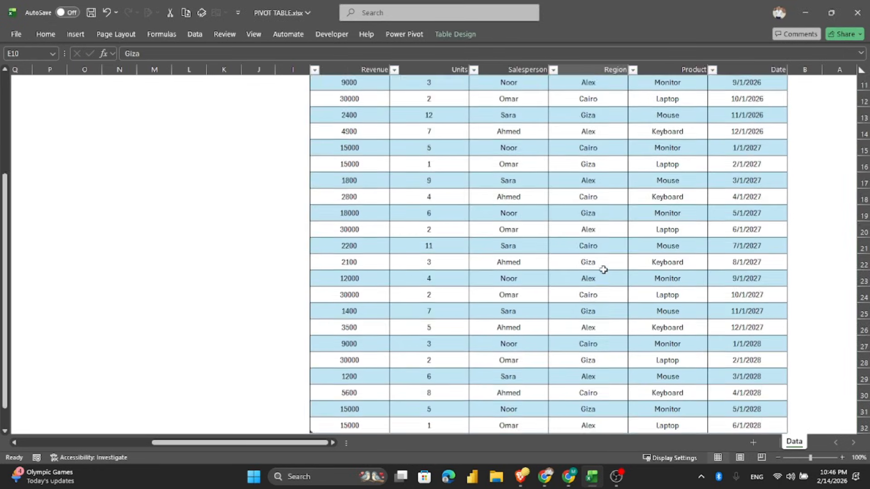
scroll(603, 279, "up", 3)
left_click(602, 279)
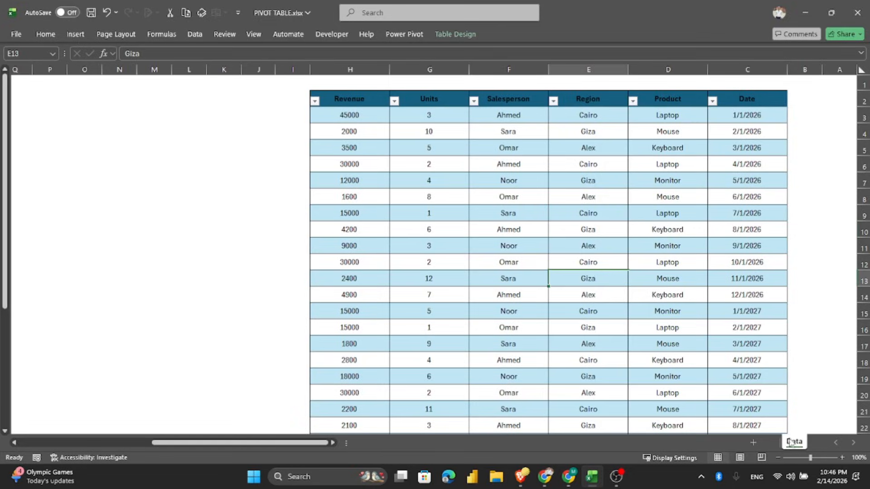
Add a new worksheet and insert a PivotTable at its cell B2, using Table2 on the Data sheet as the source.
left_click(752, 443)
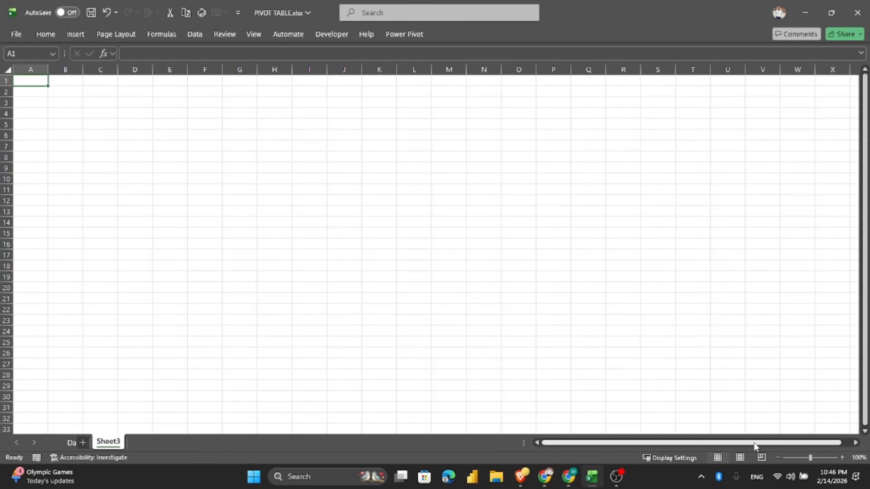
left_click(74, 94)
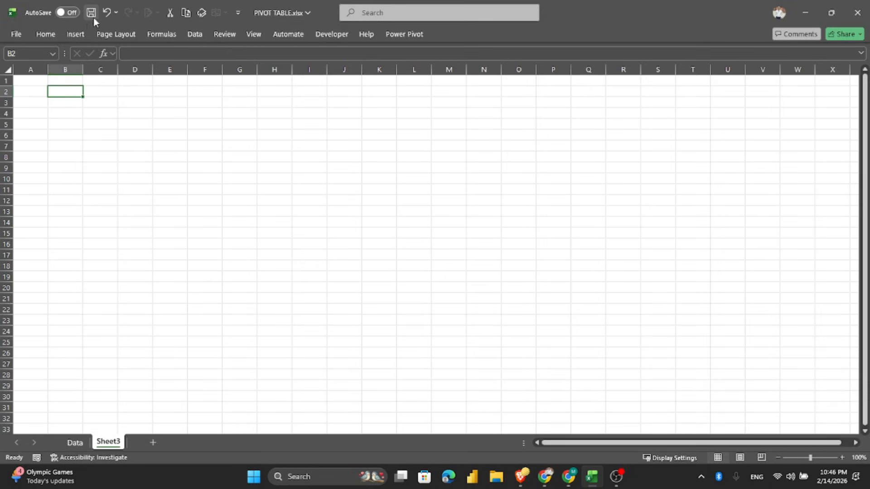
left_click(75, 33)
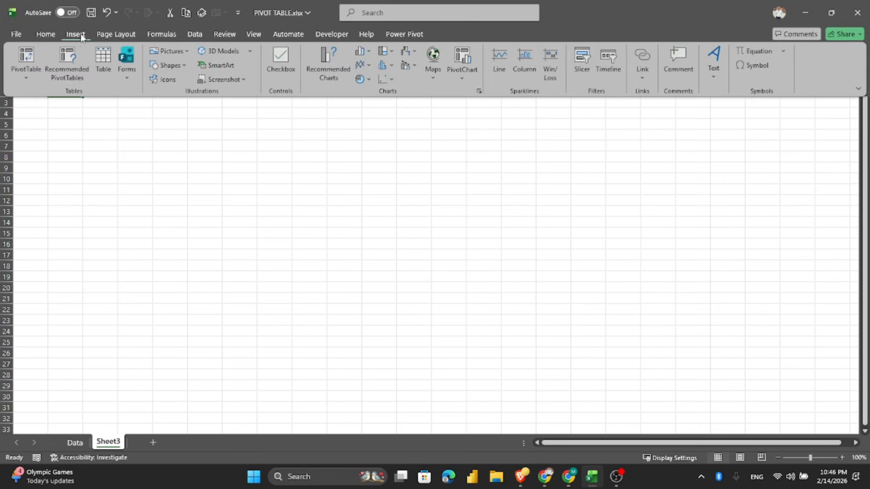
left_click(27, 56)
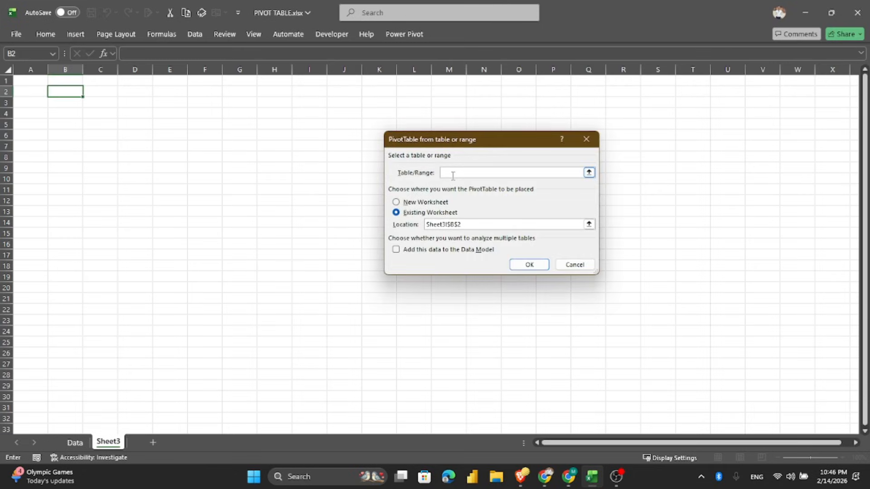
left_click_drag(439, 138, 340, 138)
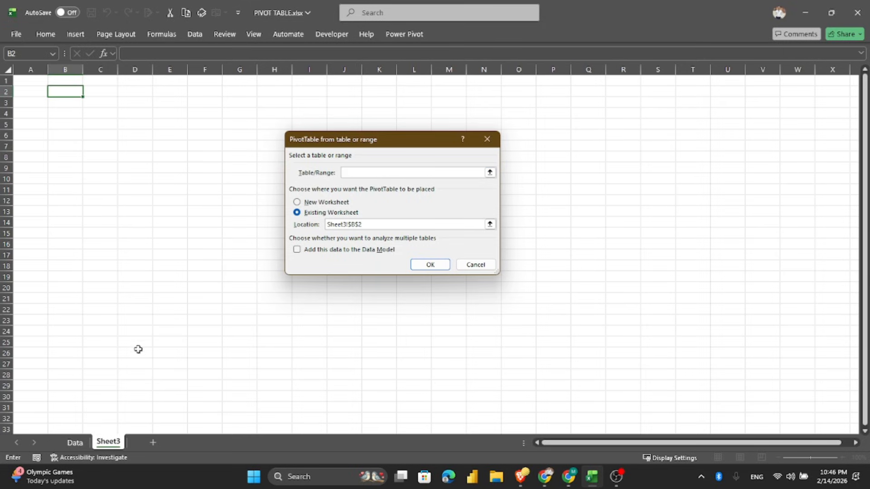
left_click(76, 443)
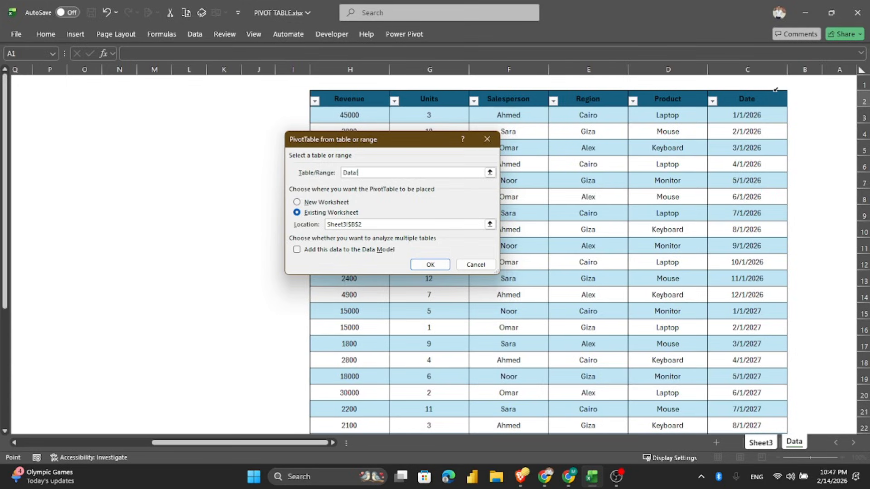
left_click(775, 90)
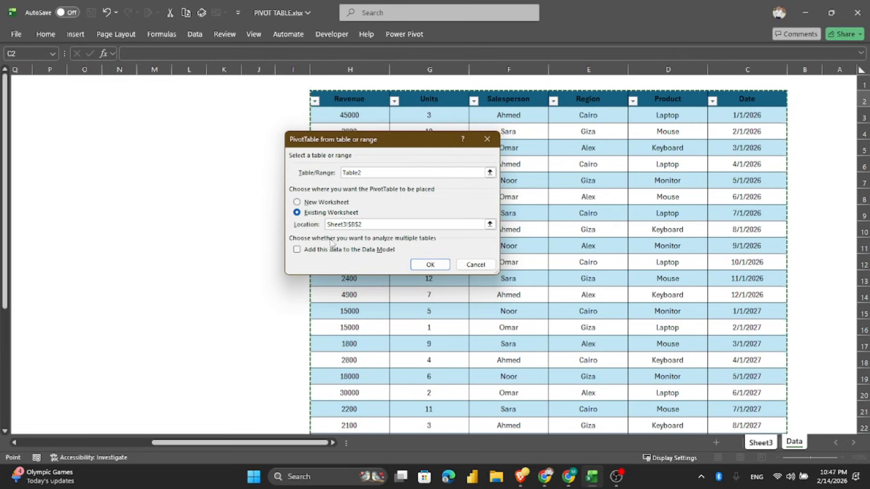
left_click(372, 225)
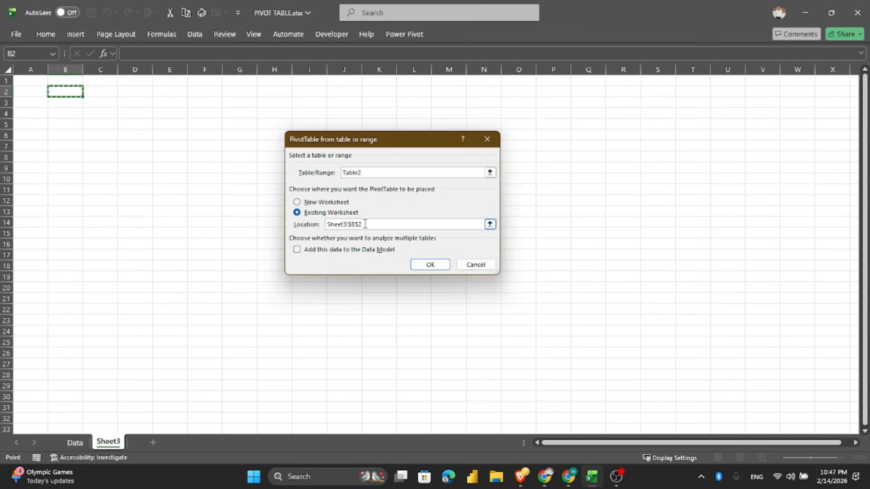
left_click(429, 265)
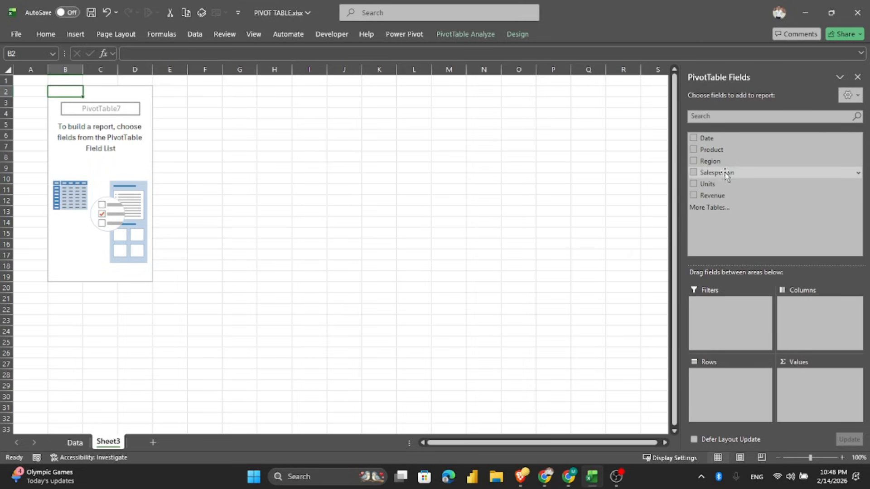
Build the PivotTable with Product in the rows and the sum of Revenue as values.
left_click_drag(714, 149, 715, 403)
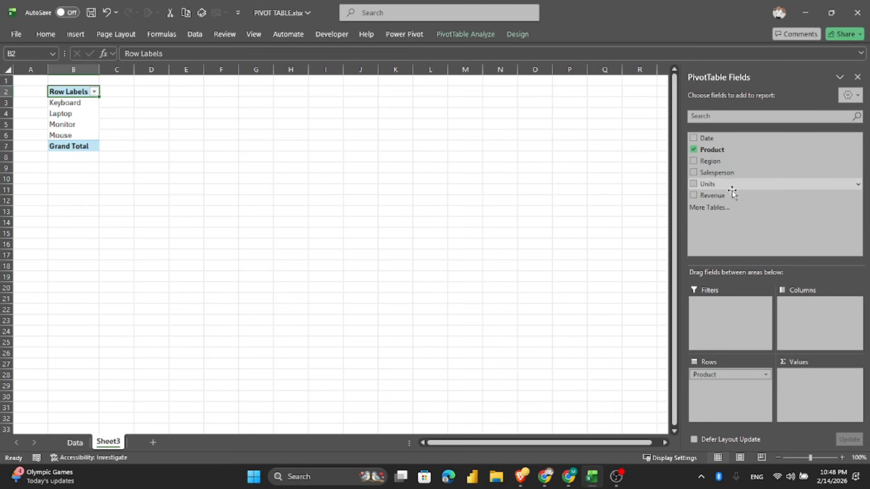
left_click_drag(732, 196, 773, 198)
left_click_drag(784, 394, 791, 394)
left_click_drag(73, 104, 102, 106)
left_click_drag(68, 114, 163, 113)
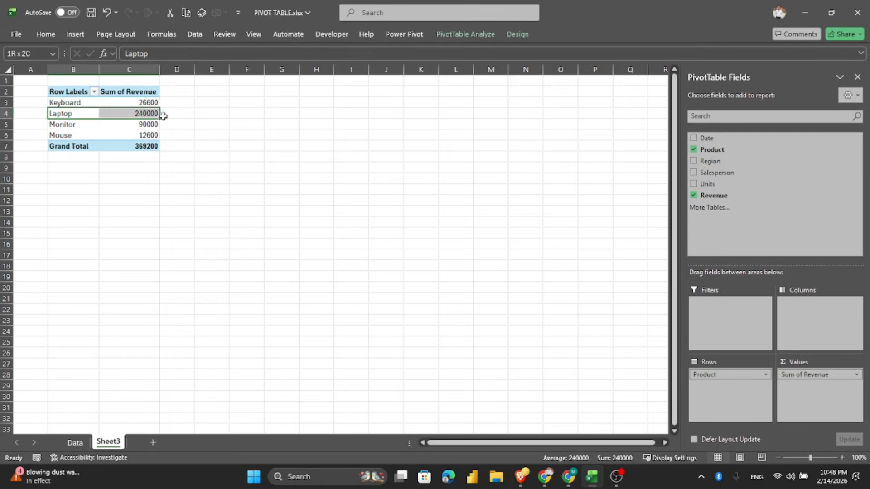
left_click(109, 136)
Sort the PivotTable's product row labels from Z to A.
left_click(94, 93)
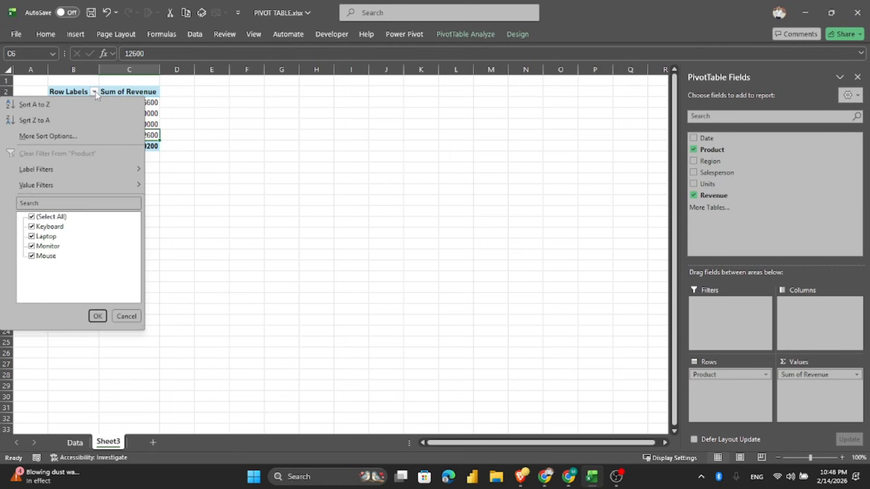
left_click(49, 123)
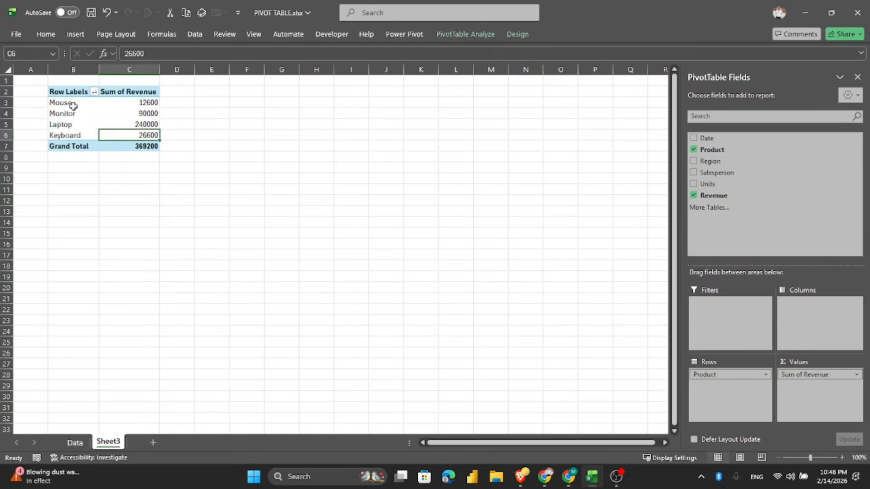
left_click_drag(78, 97, 126, 97)
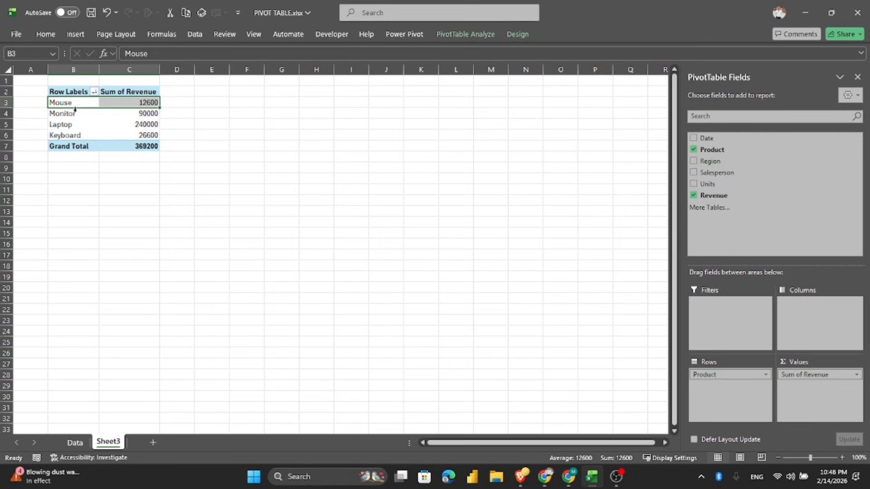
left_click_drag(78, 121, 113, 128)
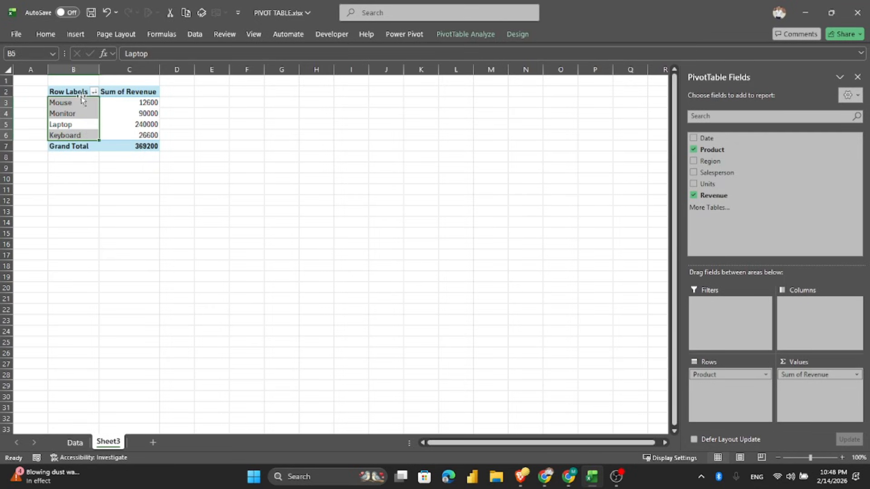
Sort the product PivotTable's row labels from A to Z.
left_click(94, 91)
left_click(66, 101)
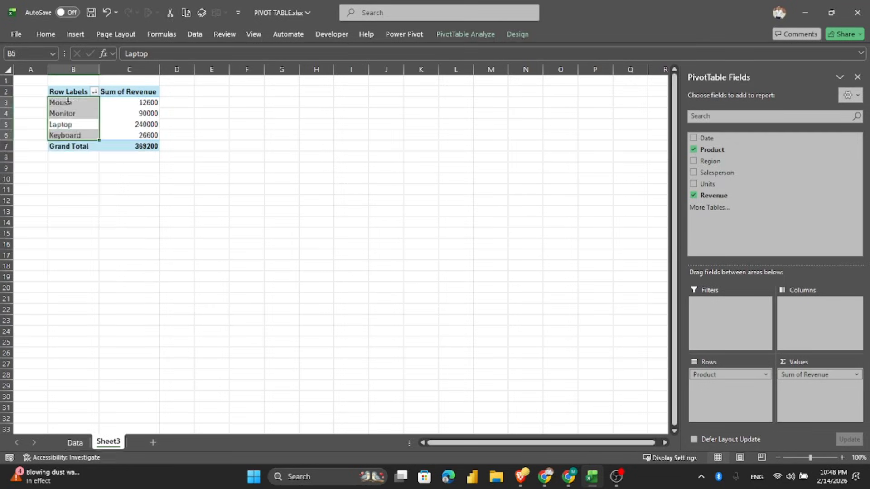
left_click(110, 105)
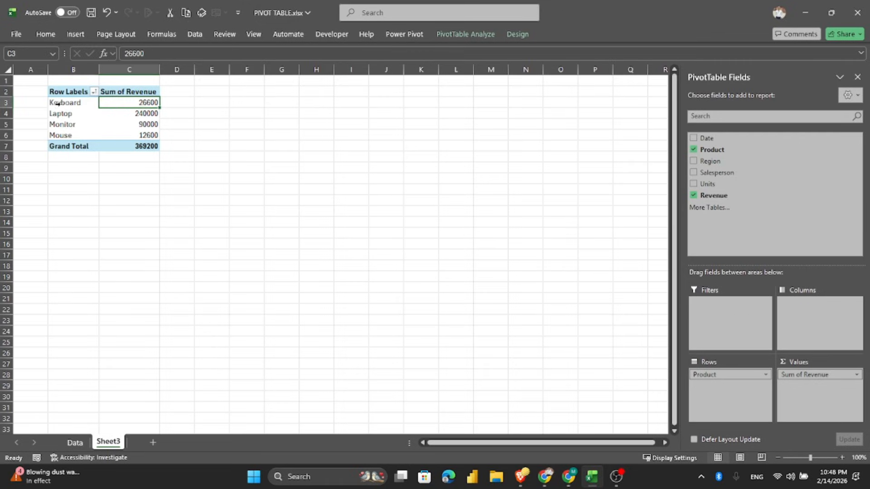
left_click_drag(57, 104, 117, 127)
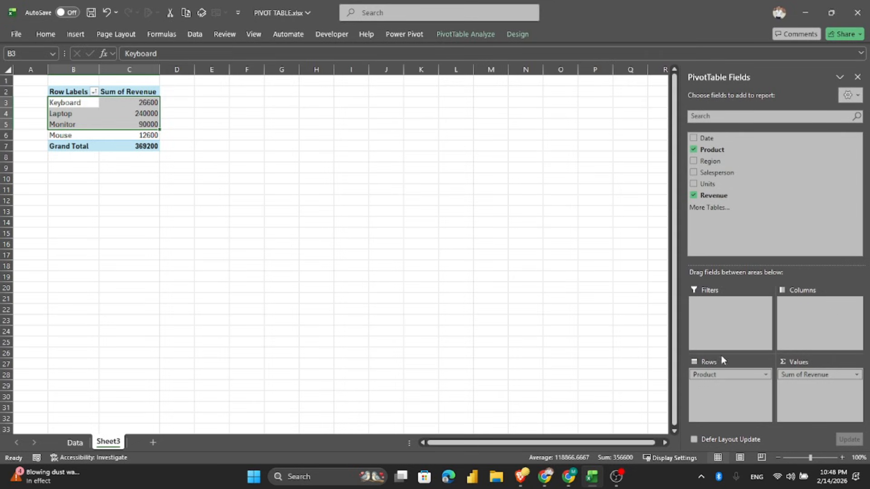
left_click(114, 102)
Copy the product PivotTable in B2:C7 to cell F2 and fit column G's width to its contents.
left_click(254, 93)
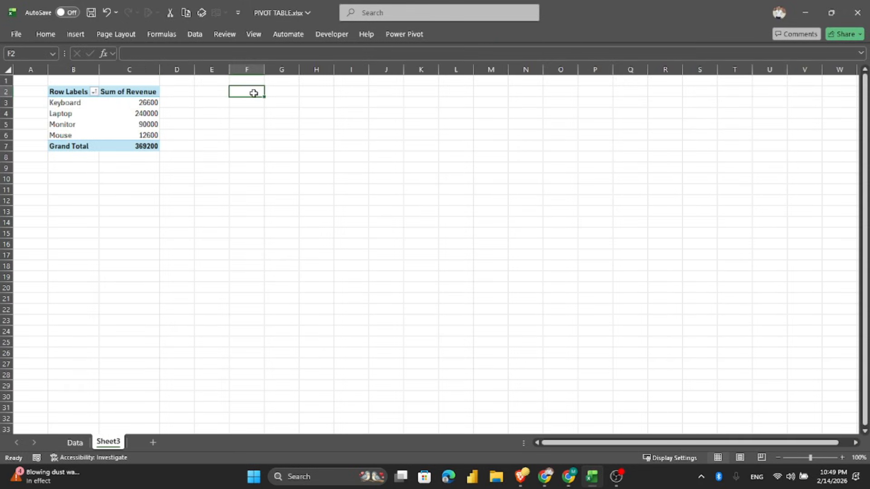
left_click_drag(75, 91, 139, 151)
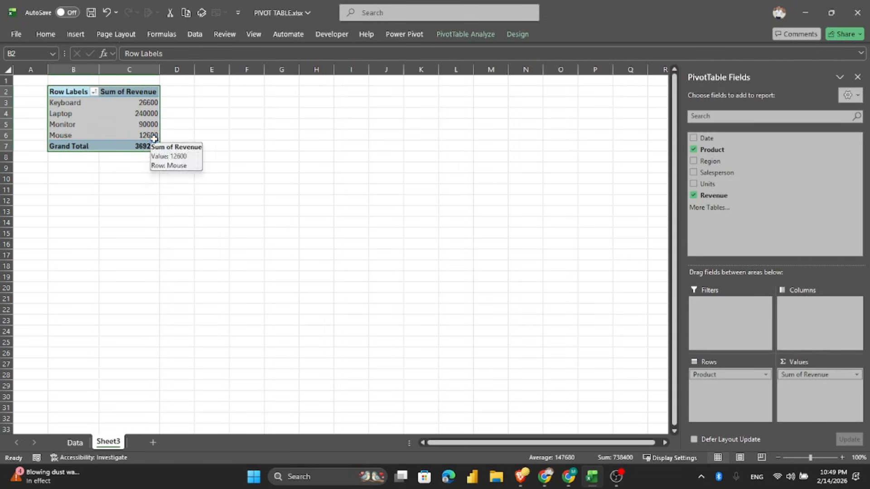
key("ctrl+c")
left_click(233, 92)
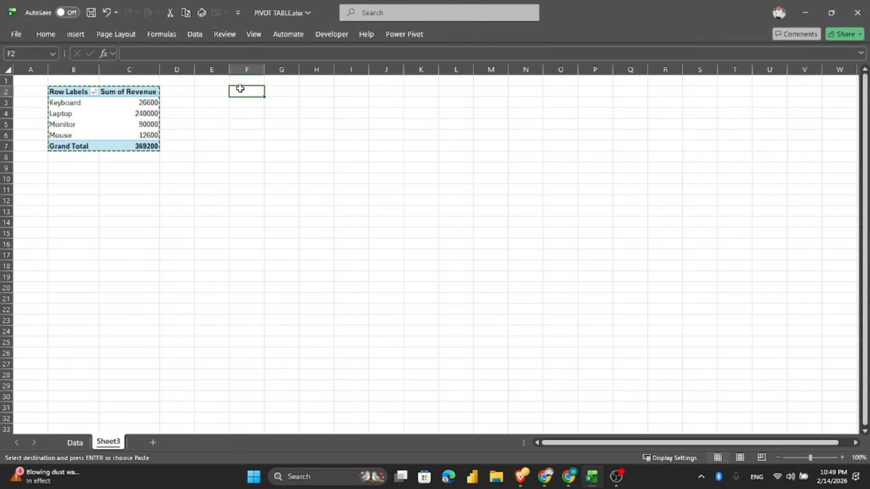
key("ctrl+v")
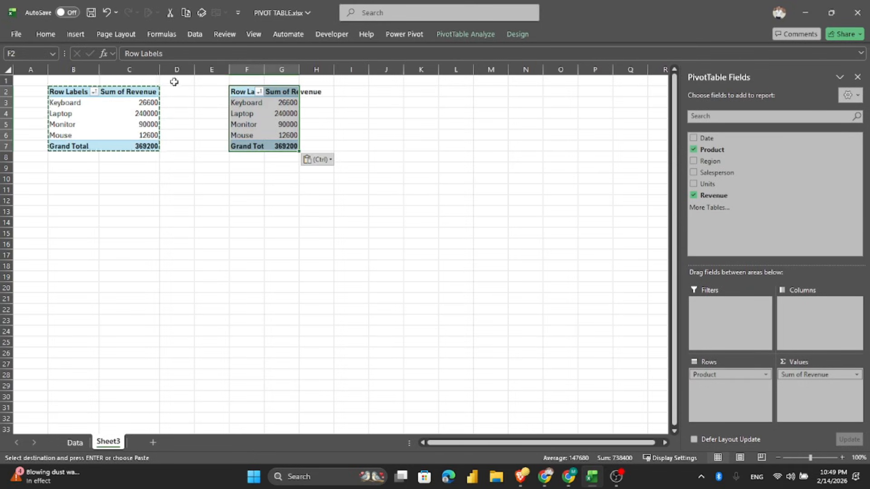
left_click(259, 114)
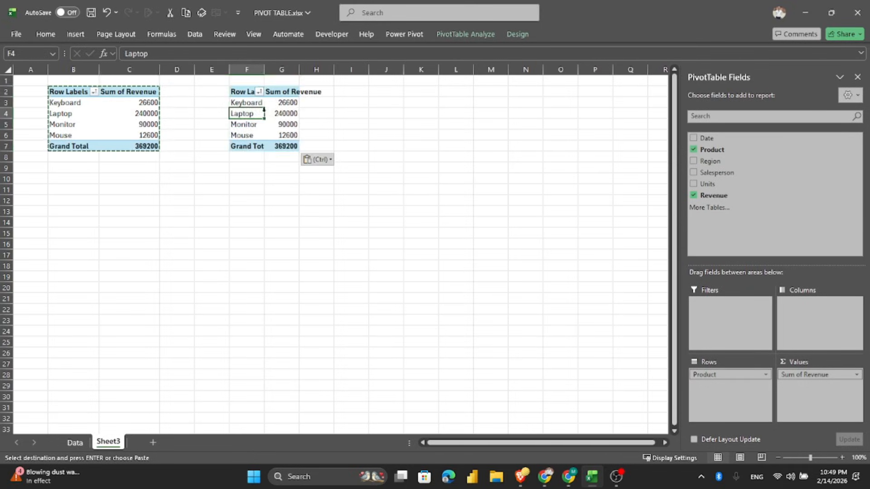
double_click(299, 69)
left_click(287, 114)
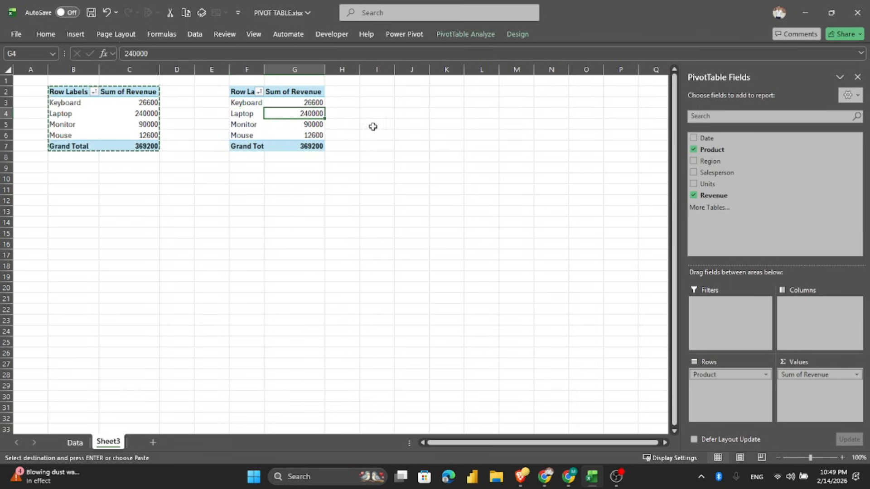
key("Escape")
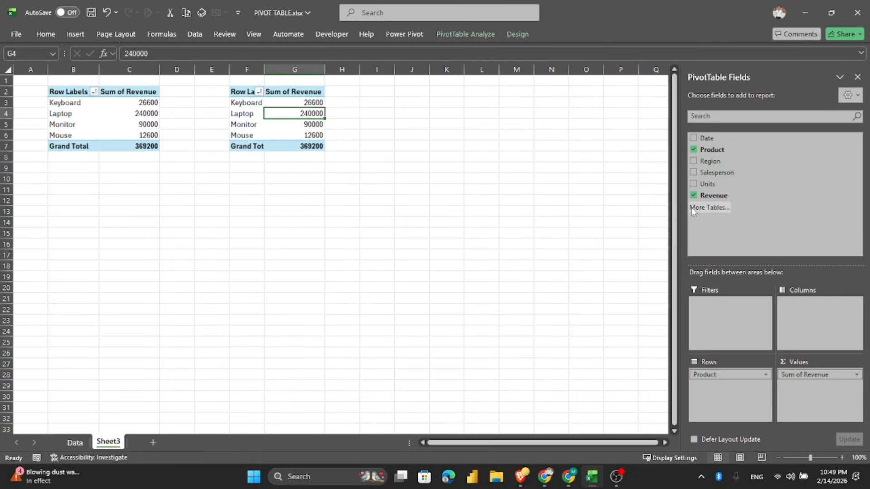
Replace Product with Region in the rows of the PivotTable copy at F2.
left_click(693, 151)
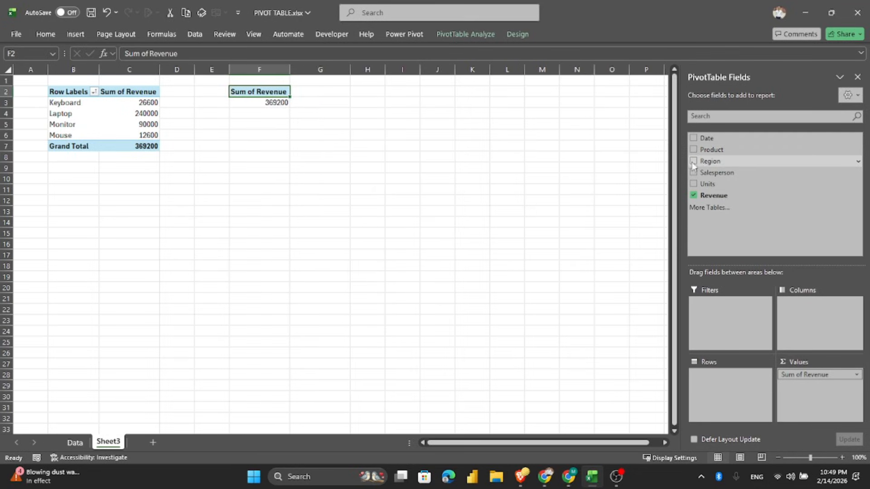
left_click_drag(708, 162, 730, 397)
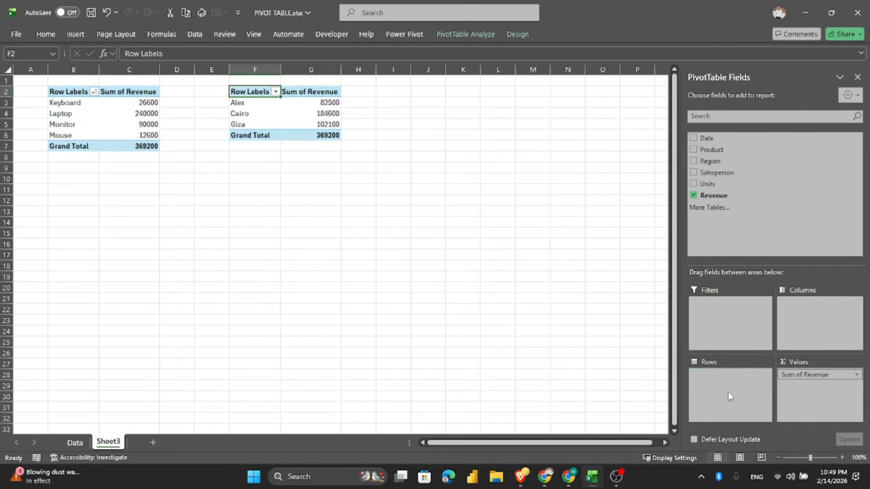
left_click(236, 103)
left_click(239, 114)
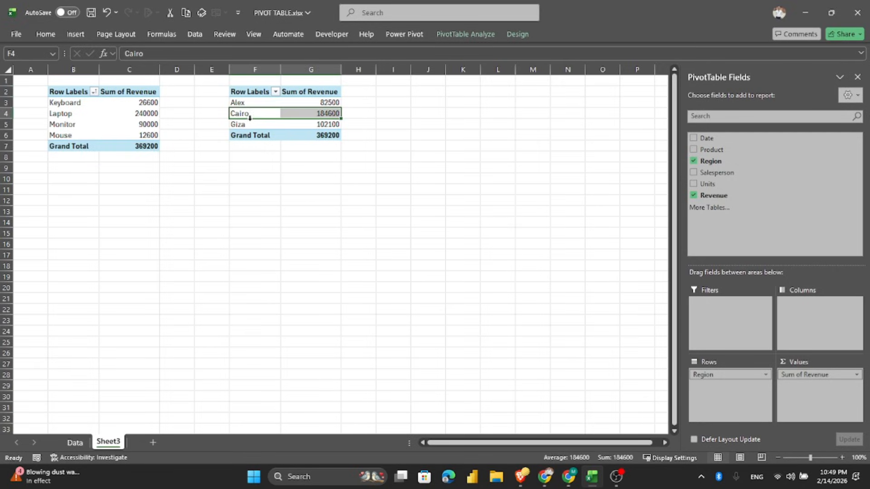
left_click(240, 123)
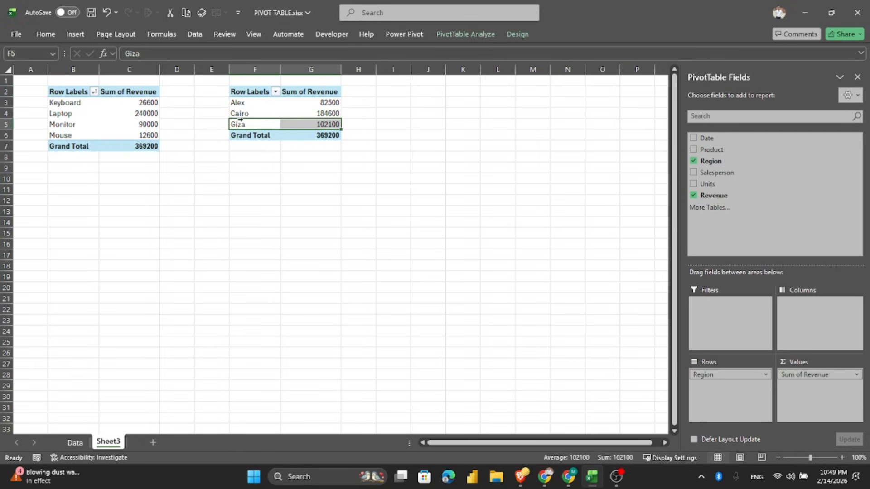
Sort the region PivotTable's row labels from Z to A.
left_click(275, 91)
left_click(224, 102)
left_click(275, 92)
left_click(210, 118)
left_click(300, 124)
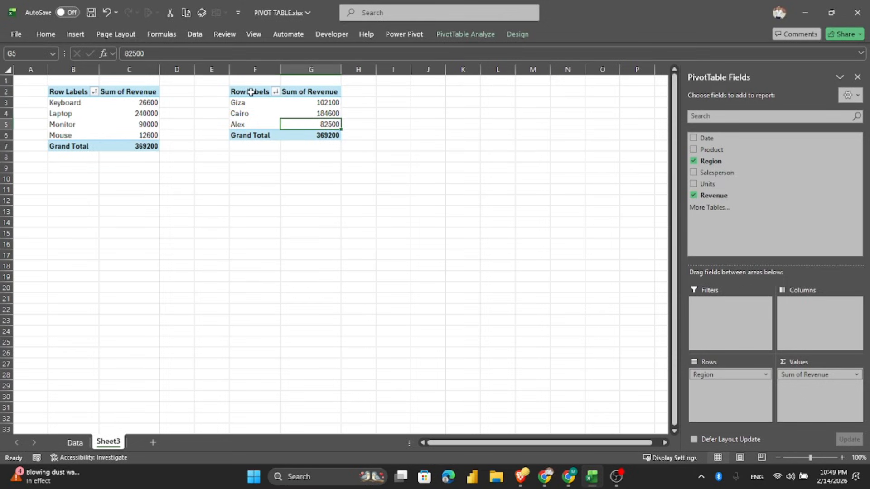
Copy the region PivotTable in F2:G6 to cell J2.
left_click_drag(256, 92, 331, 135)
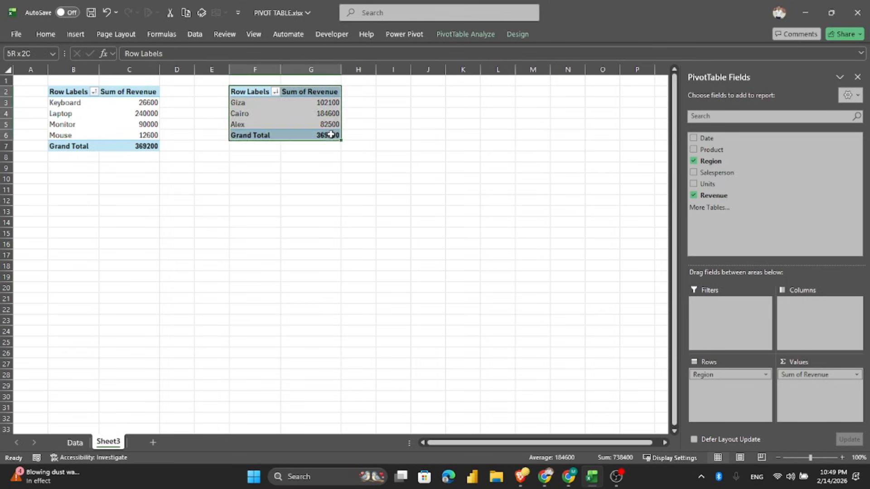
key("ctrl+c")
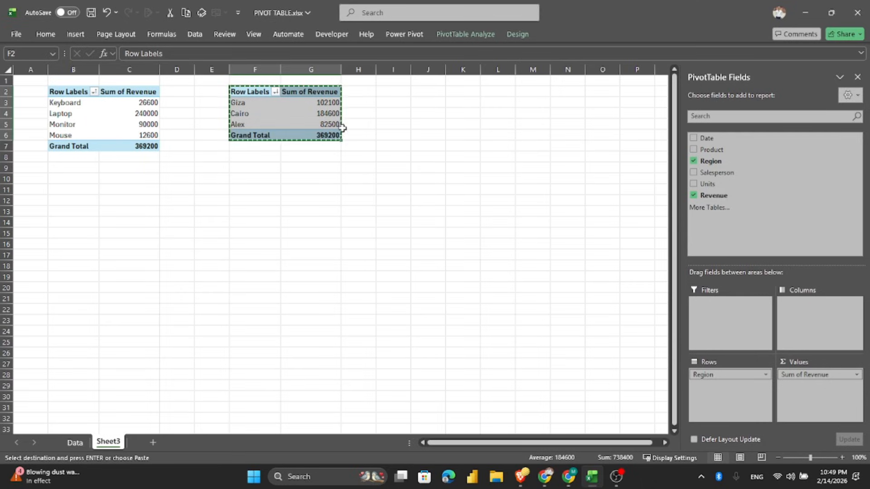
left_click(427, 92)
key("ctrl+v")
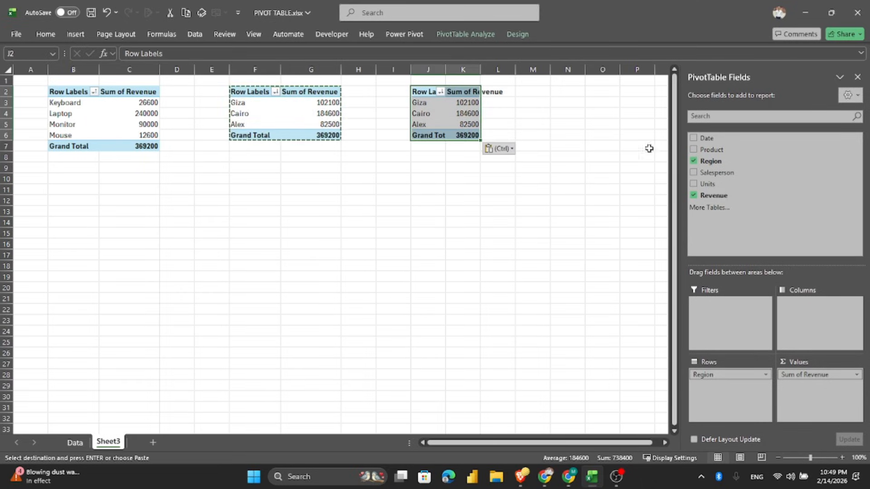
left_click(466, 114)
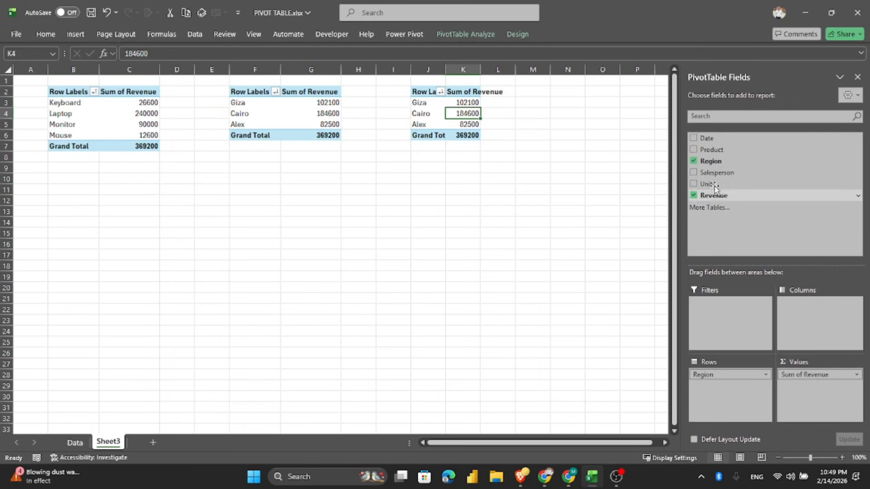
Replace Region with Salesperson in the rows of the PivotTable copy at J2.
left_click(692, 162)
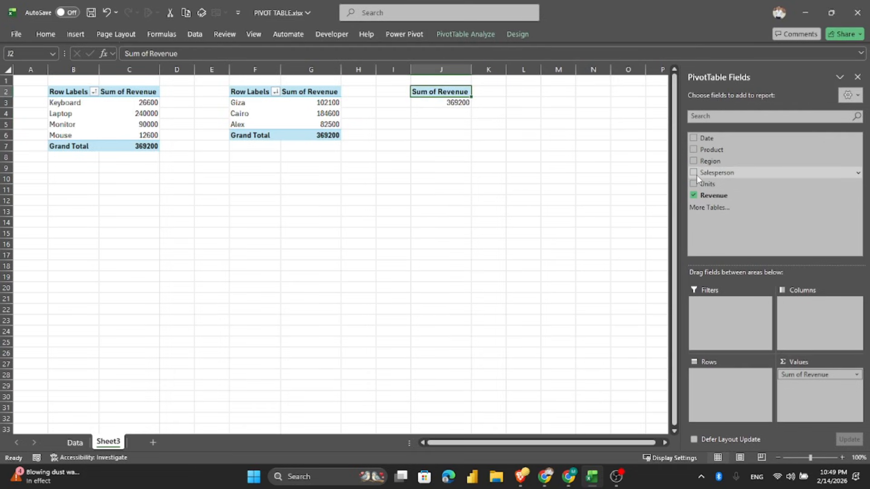
left_click_drag(696, 175, 704, 393)
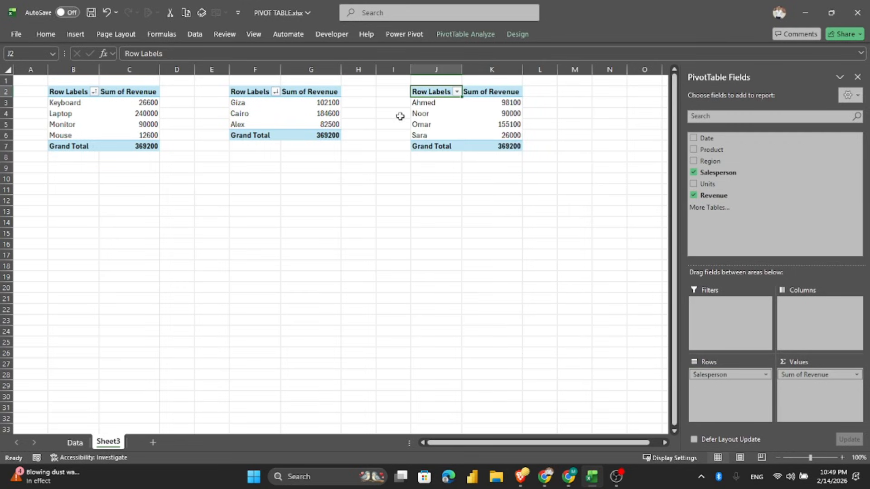
left_click_drag(431, 104, 500, 135)
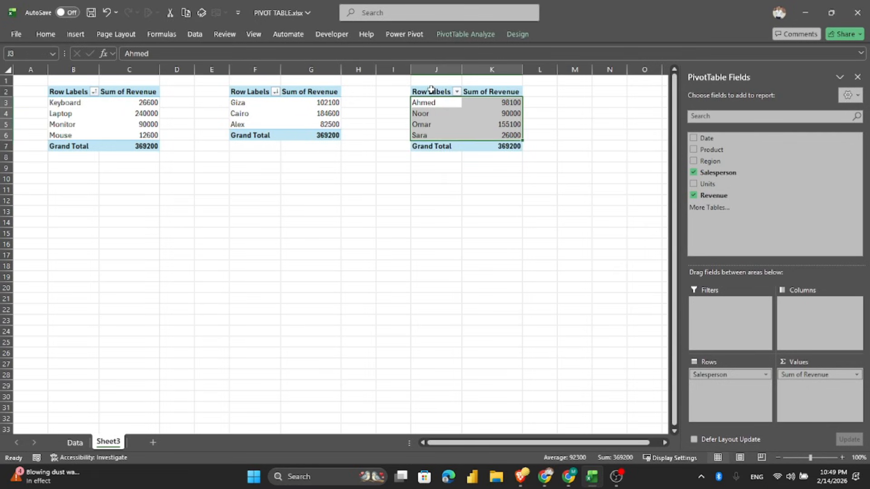
Copy the salesperson PivotTable in J2:K7 to cell N2.
left_click_drag(431, 92, 495, 151)
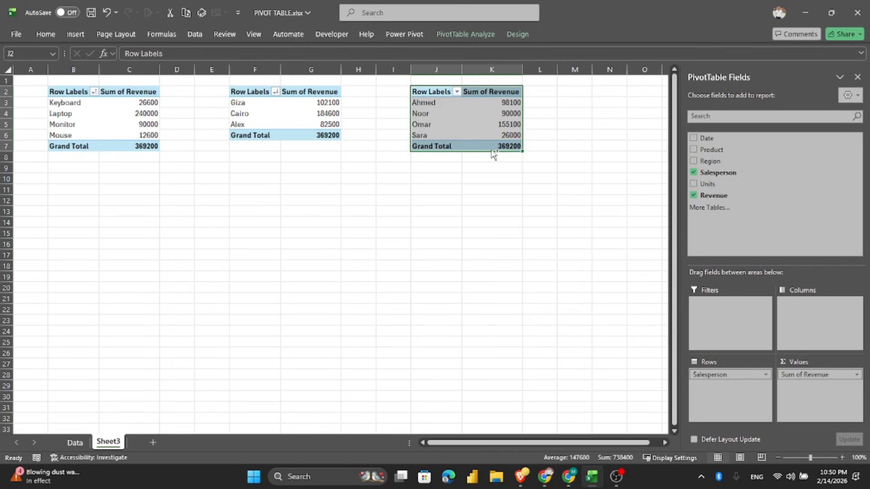
key("ctrl+c")
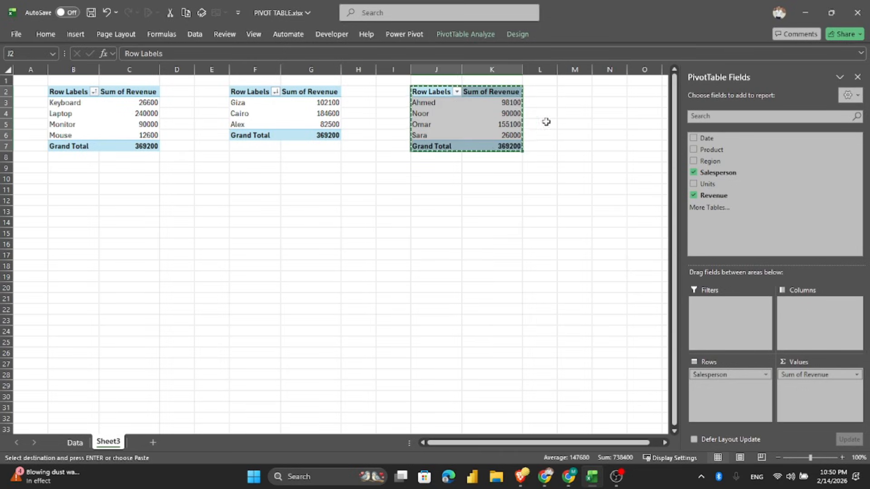
left_click(605, 95)
key("ctrl+v")
scroll(496, 201, "right", 2)
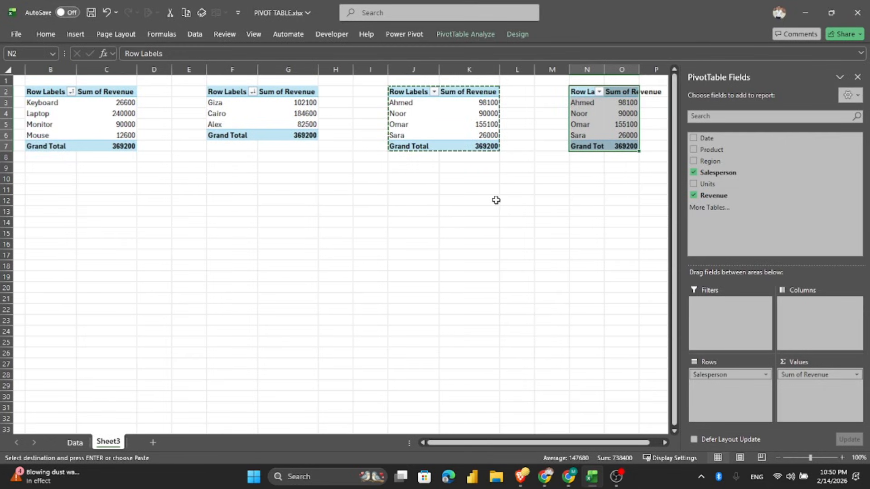
Remove Salesperson and Revenue from the PivotTable copy at N2 and add Date to its rows.
left_click(693, 173)
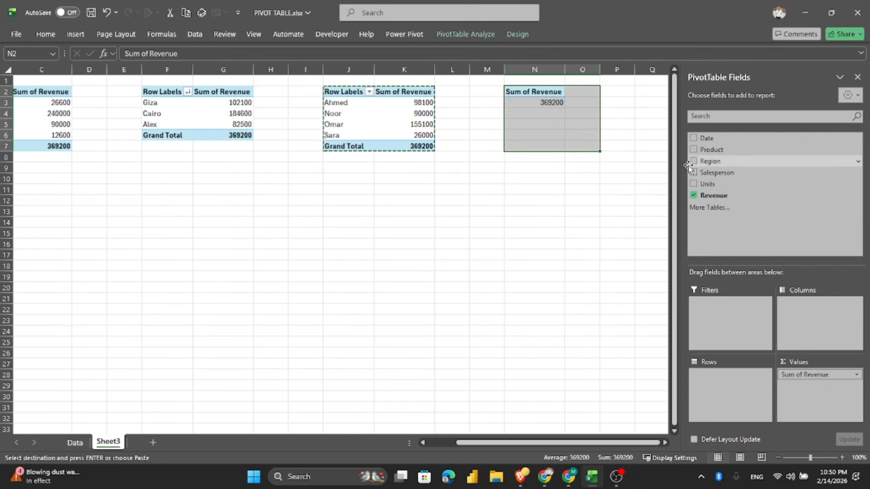
left_click(693, 195)
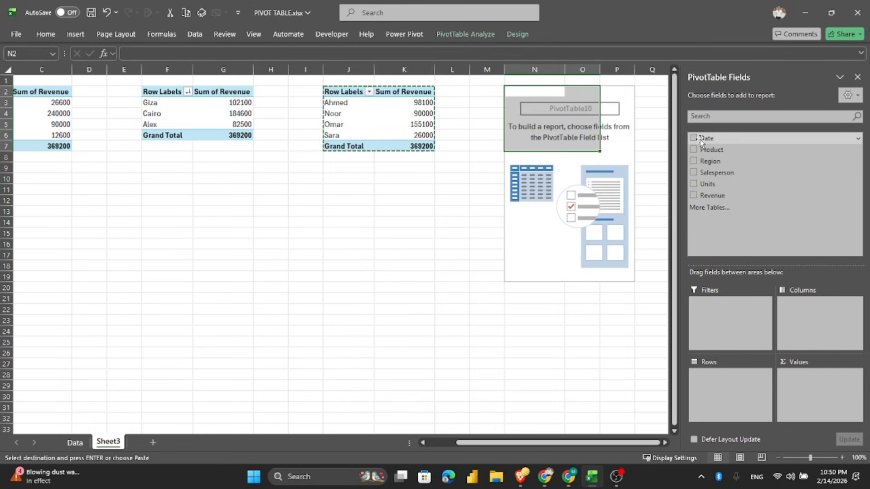
left_click_drag(710, 140, 728, 386)
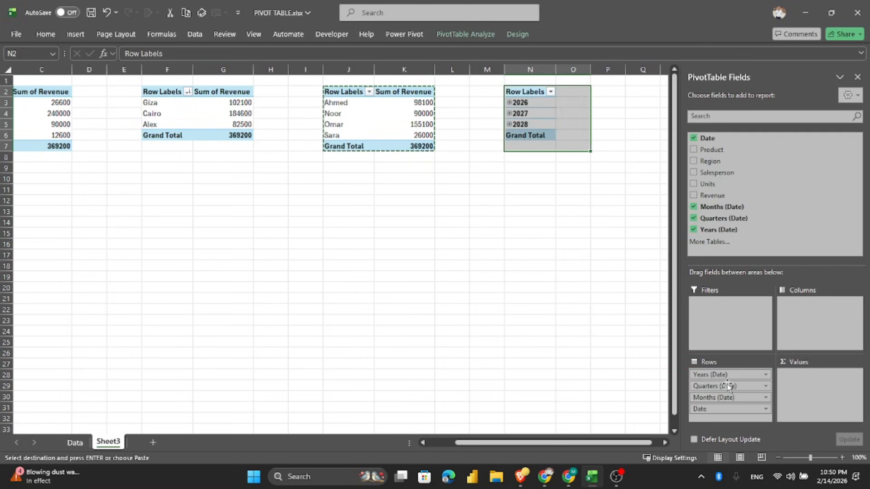
left_click(530, 92)
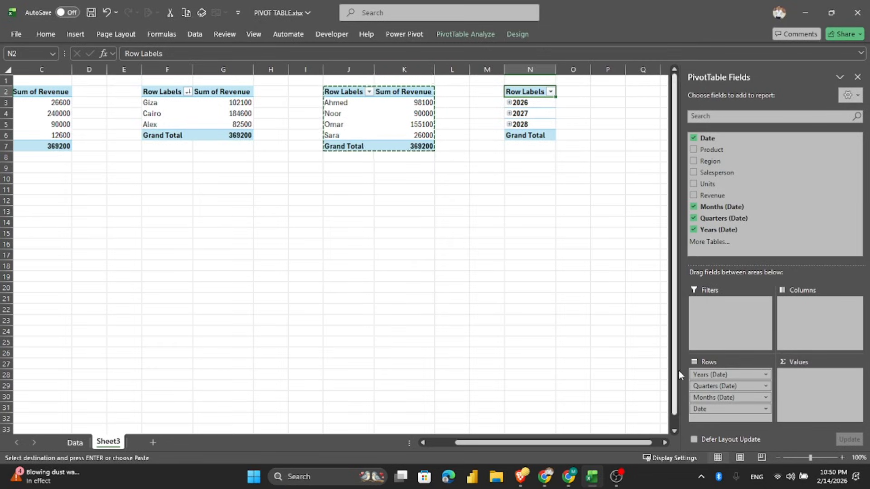
Keep only Months (Date) in the rows of the PivotTable at N2 and add the sum of Revenue as values.
left_click(707, 409)
left_click(726, 384)
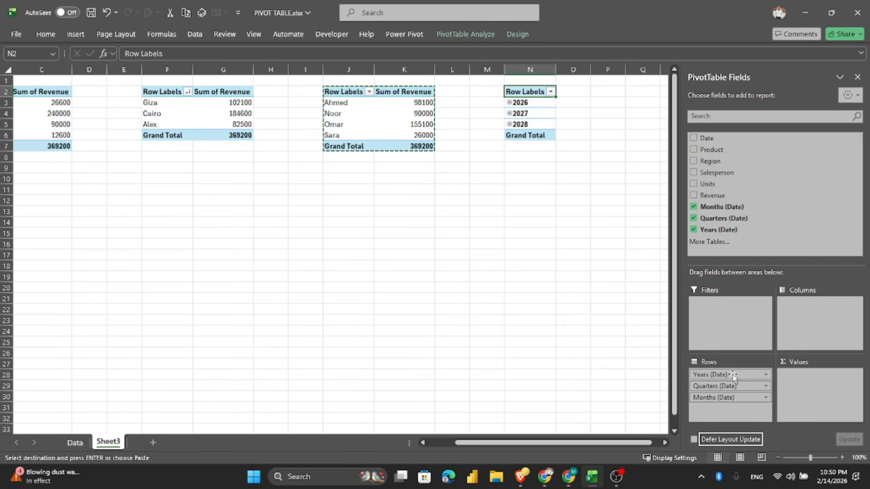
left_click(732, 376)
left_click(733, 376)
left_click(735, 377)
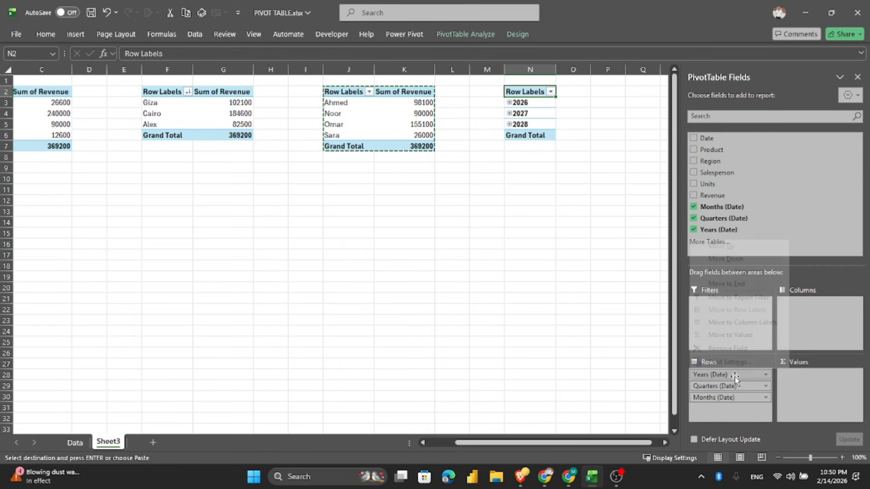
left_click(726, 350)
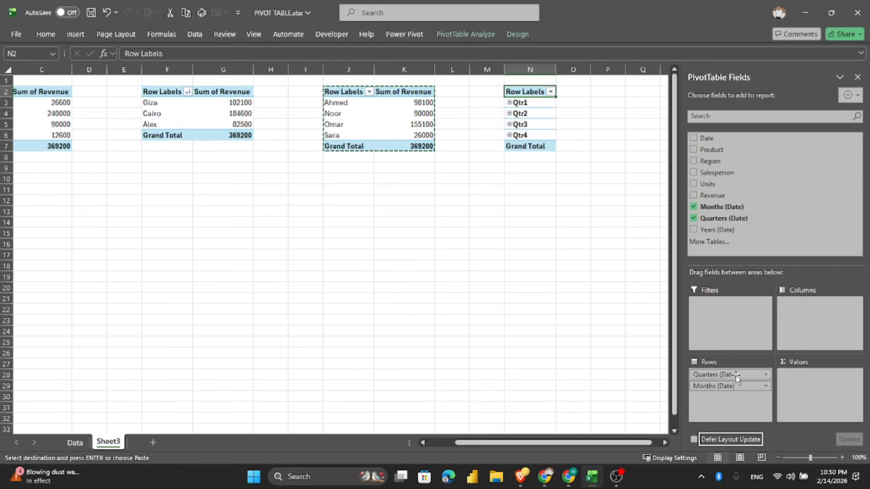
left_click(736, 378)
left_click(728, 349)
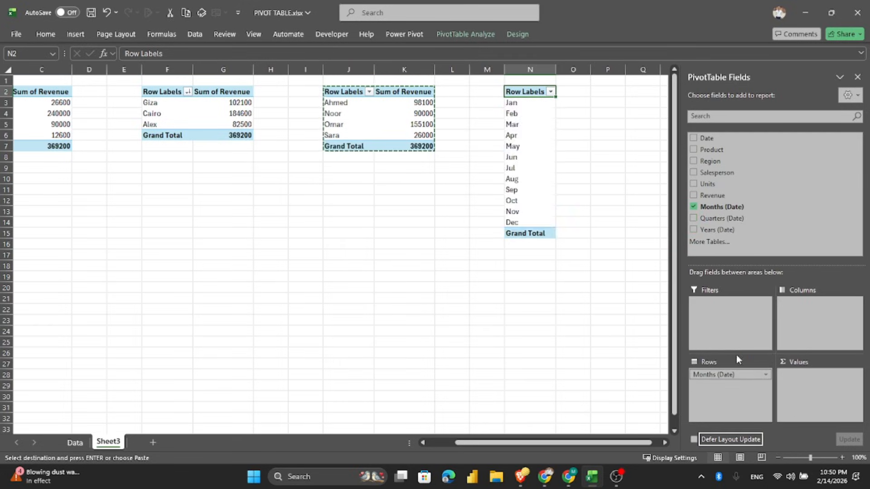
left_click(521, 233)
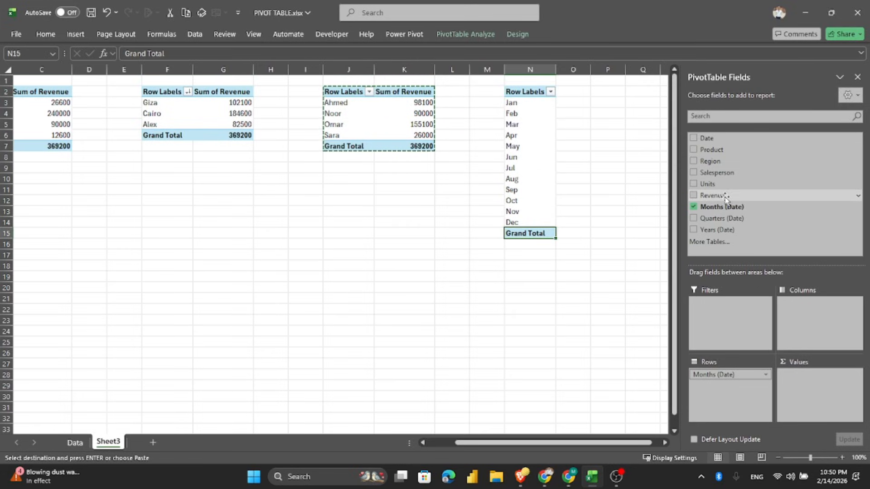
left_click_drag(725, 196, 797, 378)
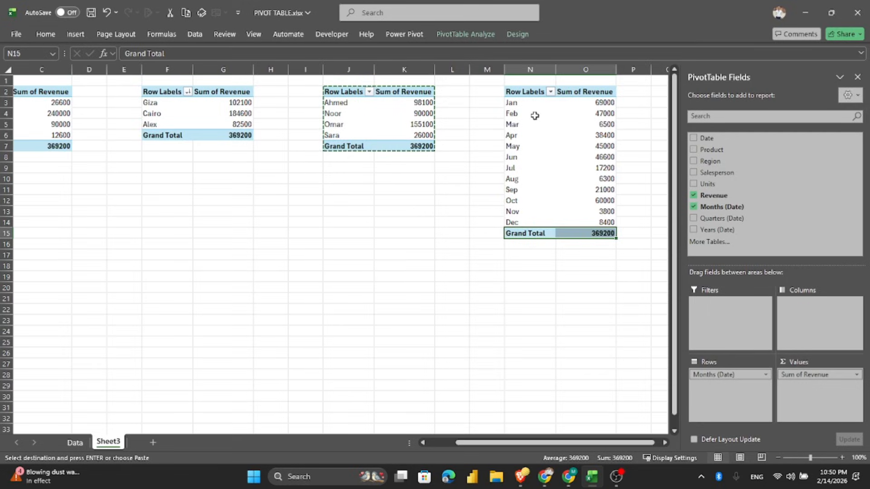
Copy the monthly revenue PivotTable in N2:O15 to cell R2.
left_click(534, 138)
left_click_drag(528, 91, 594, 228)
key("ctrl+c")
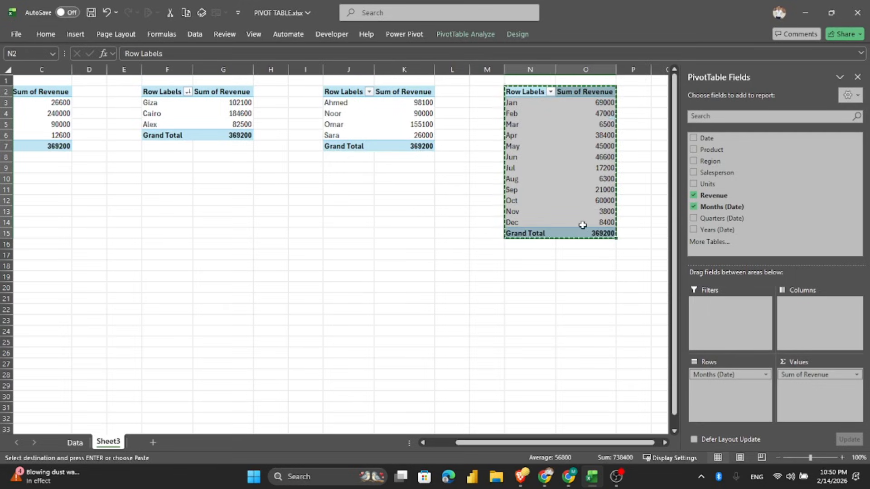
scroll(589, 227, "right", 3)
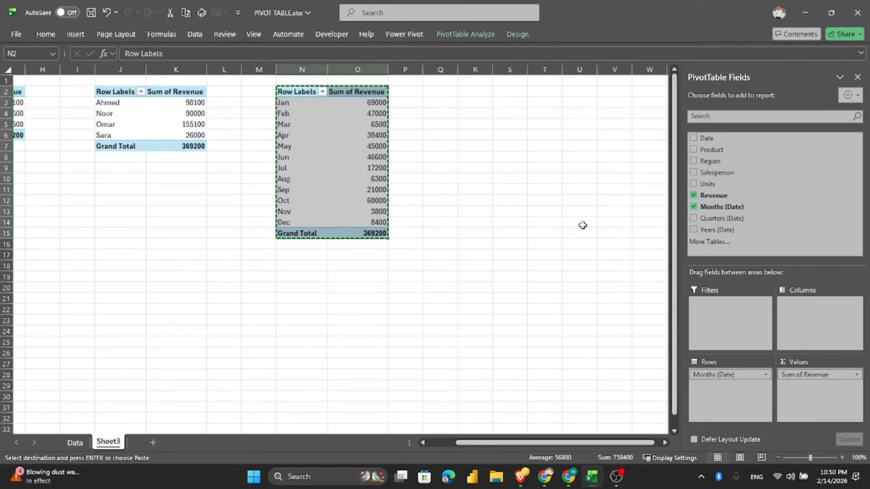
left_click(477, 98)
left_click(480, 96)
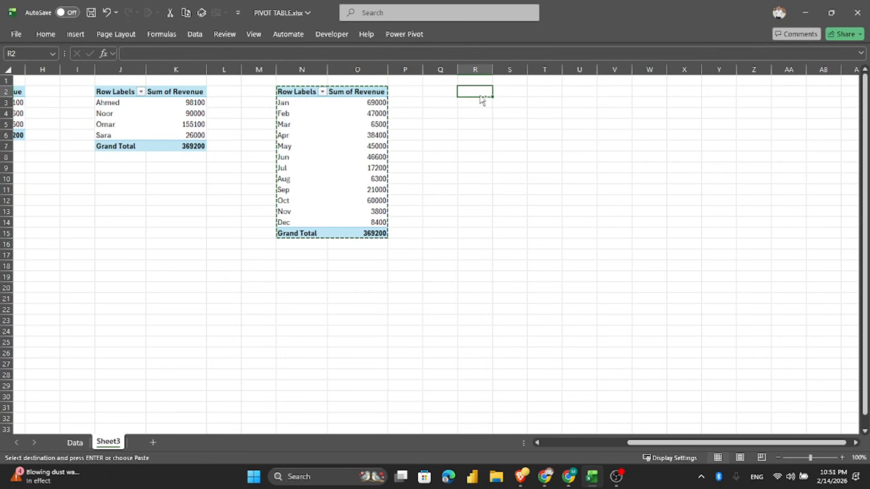
key("ctrl+v")
Replace Months (Date) with Years (Date) in the rows of the PivotTable copy at R2.
left_click(464, 125)
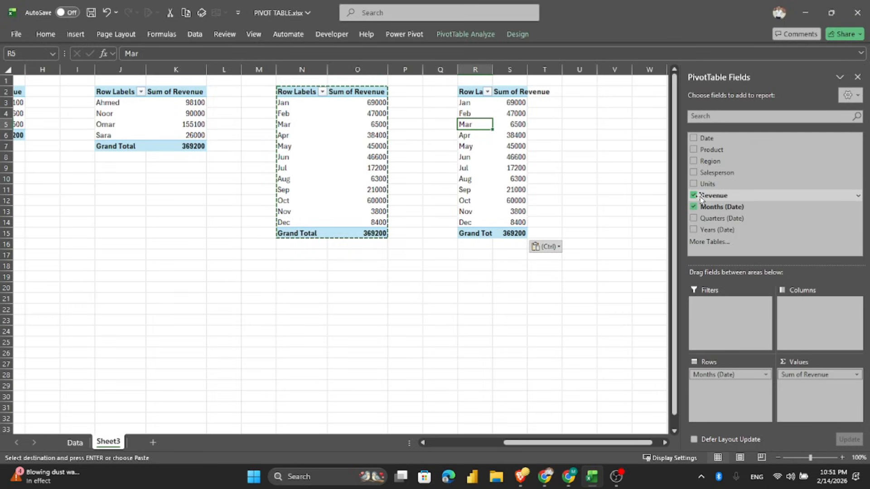
left_click(694, 207)
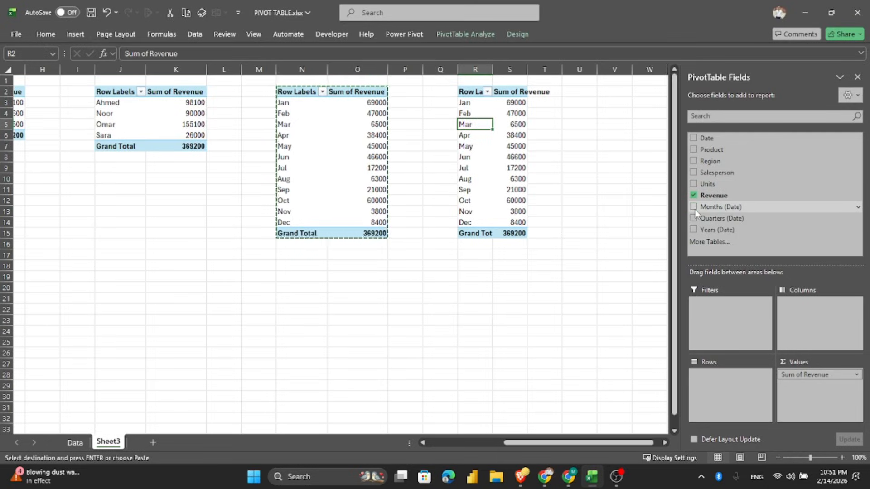
left_click(693, 230)
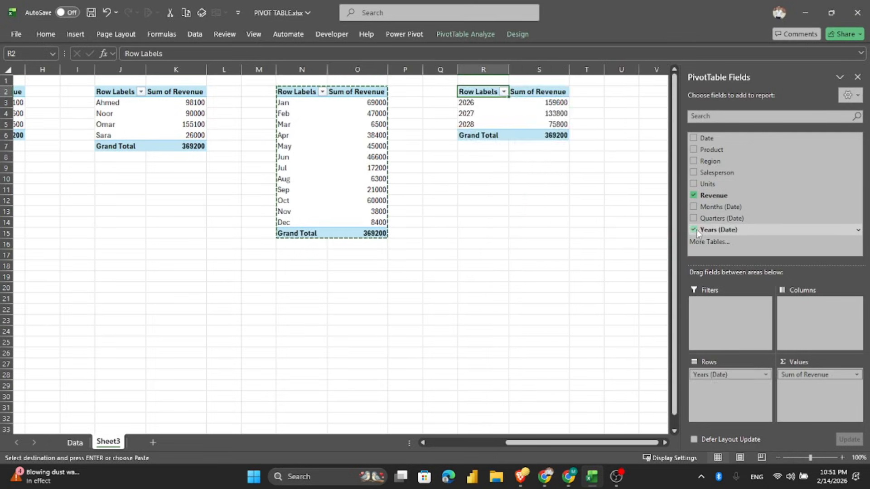
left_click(465, 109)
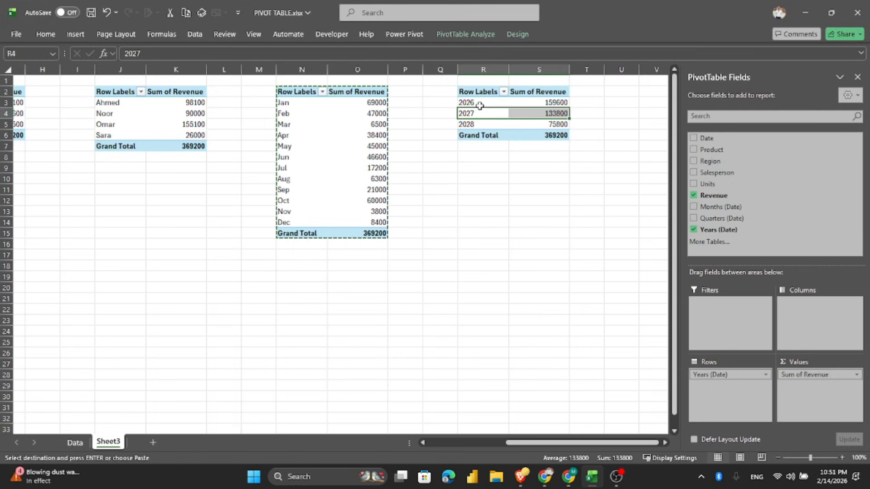
left_click_drag(471, 104, 538, 136)
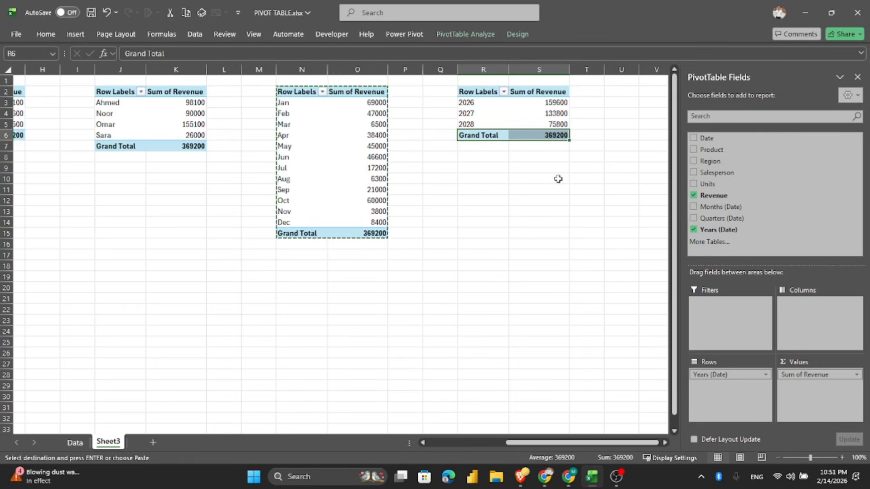
key("Escape")
Copy the product PivotTable in B2:C7 to cell B10.
scroll(523, 166, "left", 3)
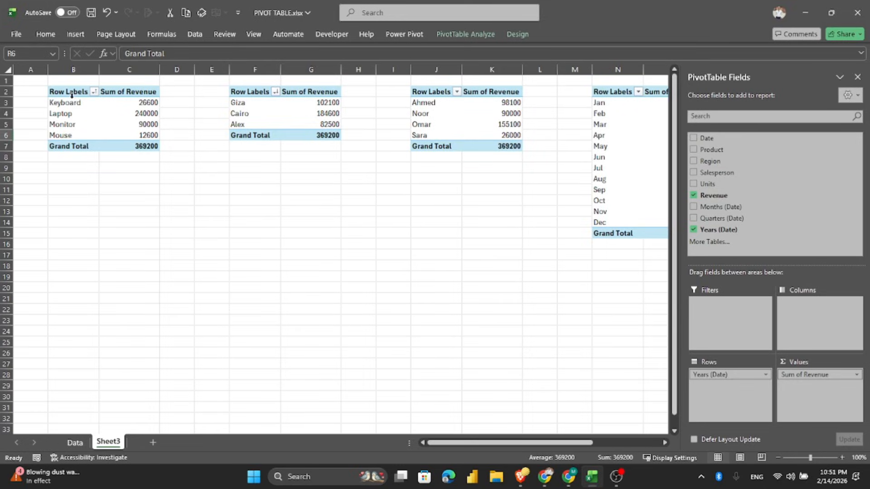
left_click(88, 185)
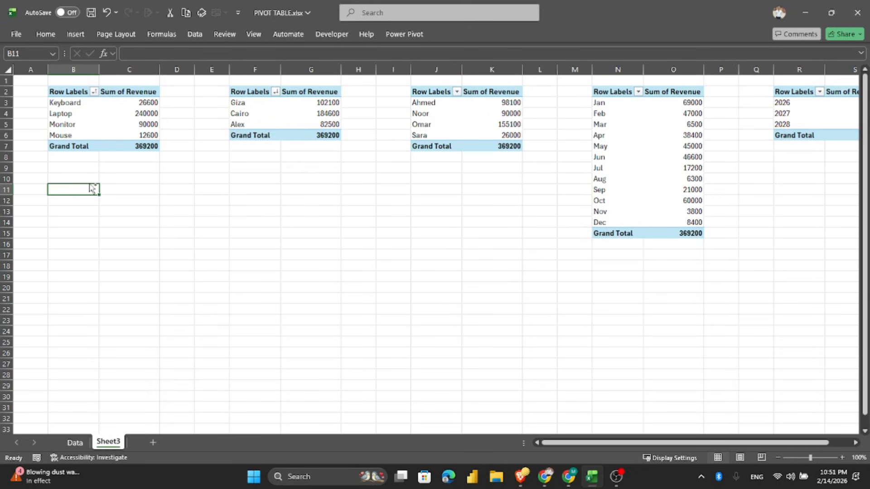
left_click_drag(71, 91, 153, 147)
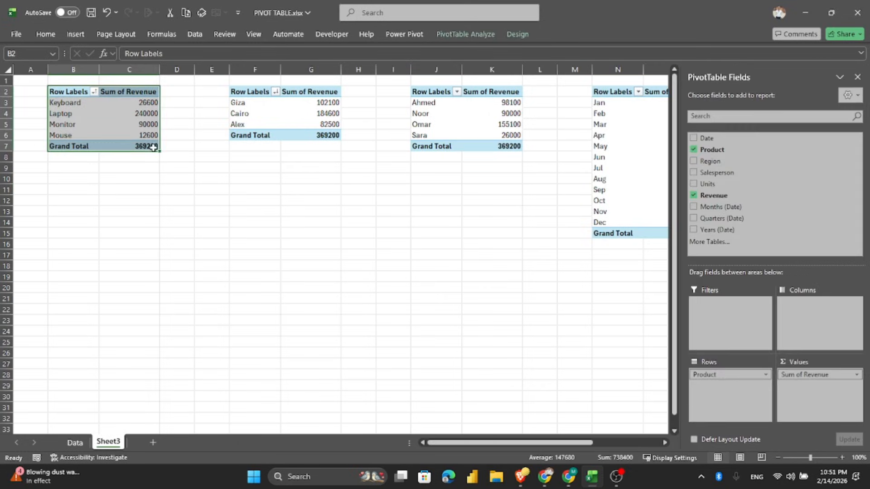
key("ctrl+c")
left_click(86, 179)
key("ctrl+v")
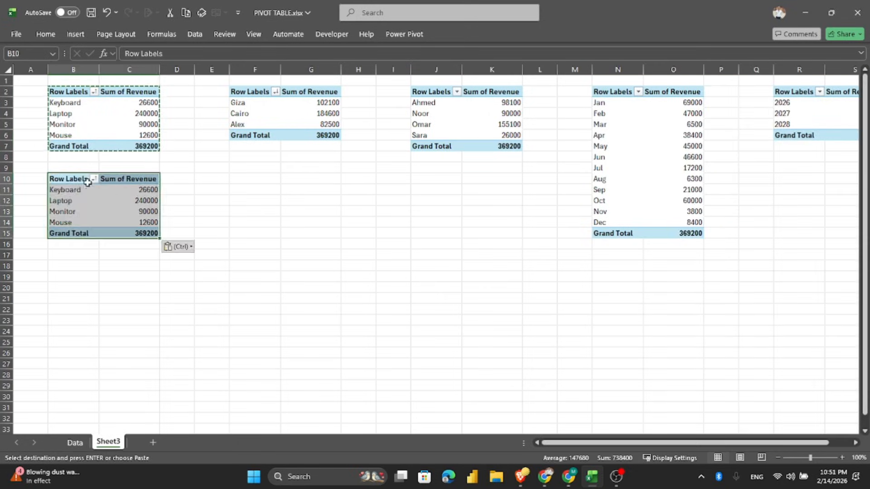
Remove Product from the PivotTable copy at B10, leaving only the sum of Revenue.
left_click(103, 201)
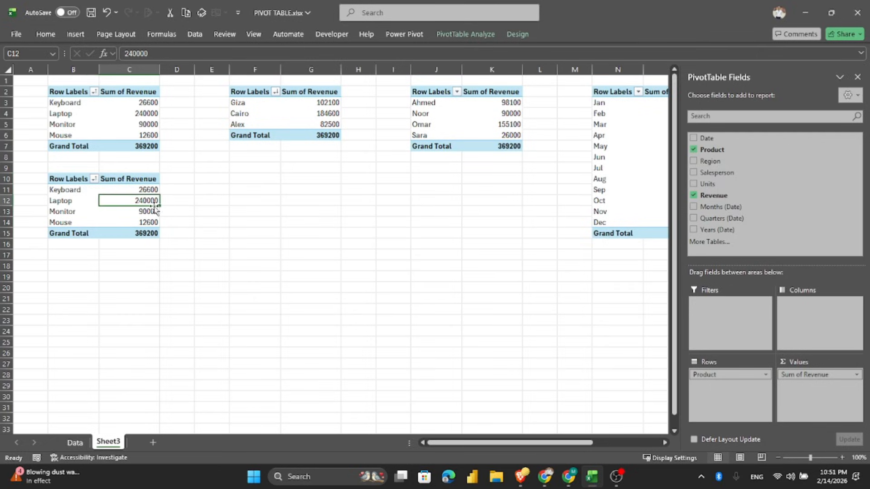
left_click(694, 149)
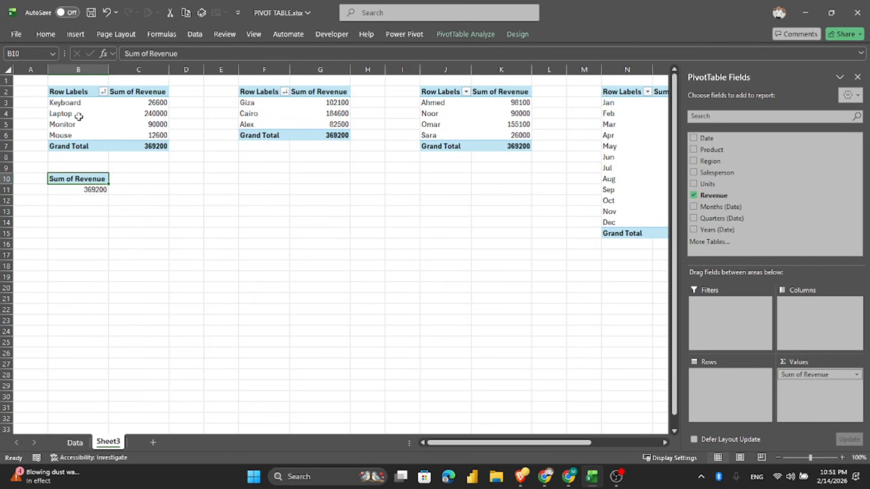
left_click(84, 189)
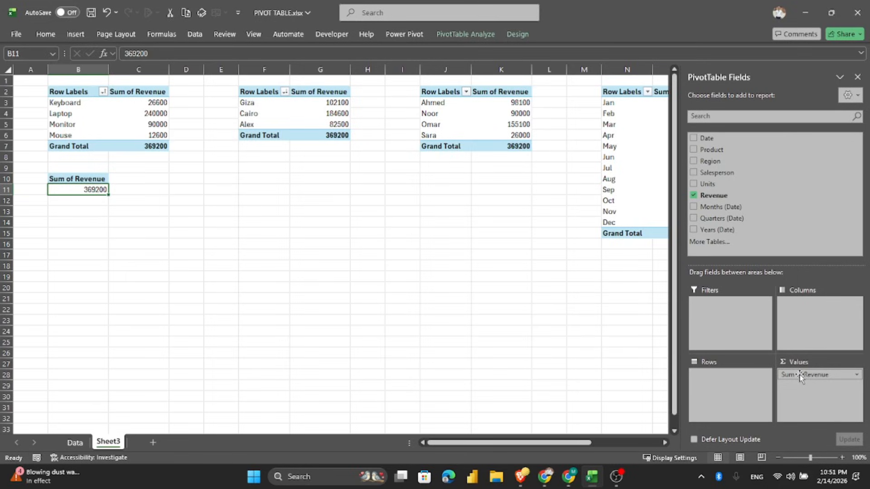
Try Average as the summary calculation for Revenue in the PivotTable at B10, then return it to Sum.
left_click(834, 374)
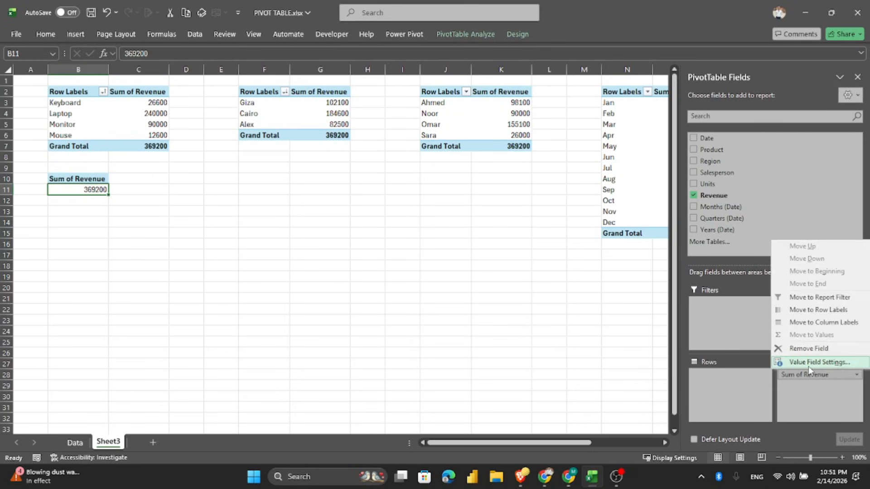
left_click(816, 362)
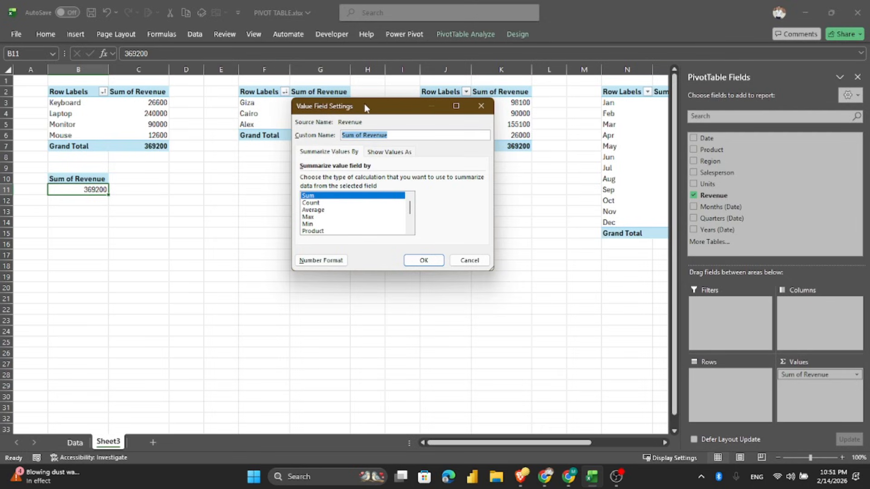
left_click_drag(364, 105, 394, 116)
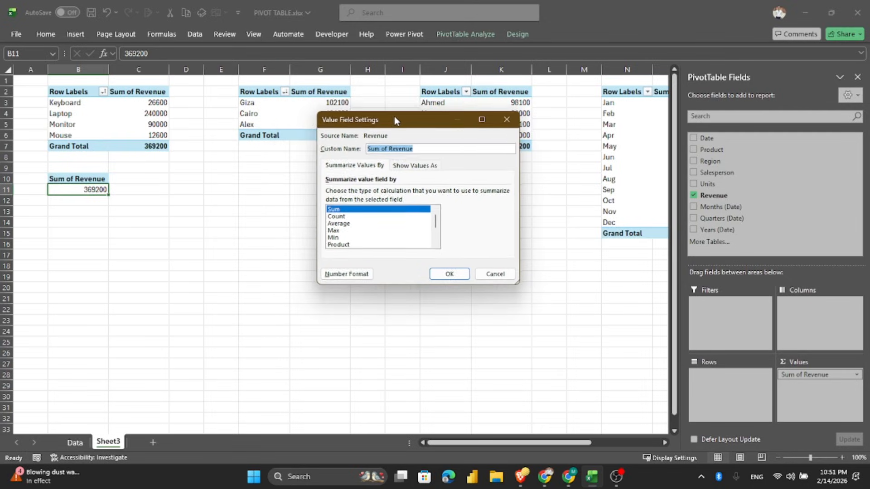
left_click(349, 222)
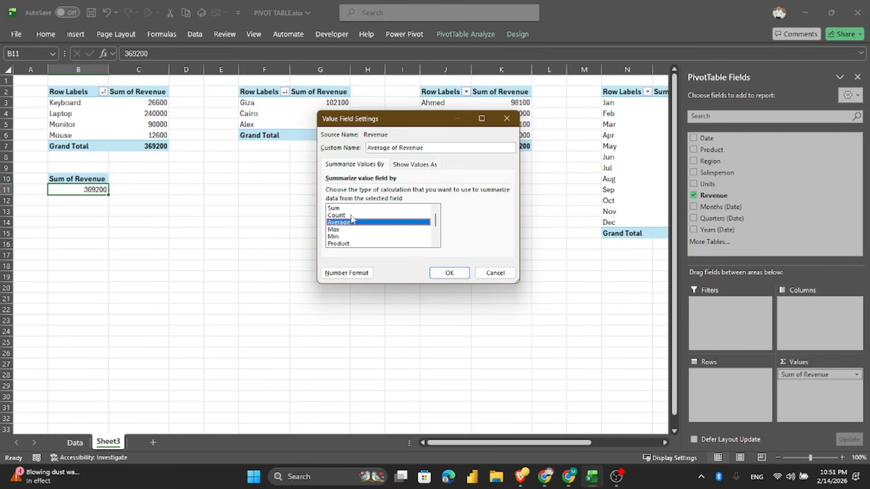
left_click(347, 215)
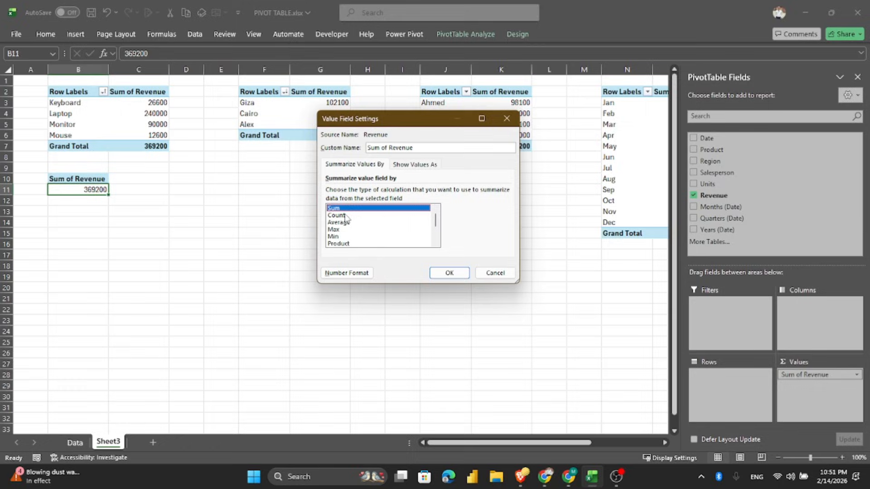
left_click(449, 273)
Copy the total revenue PivotTable in B10:B11 to cell D10.
left_click(98, 176)
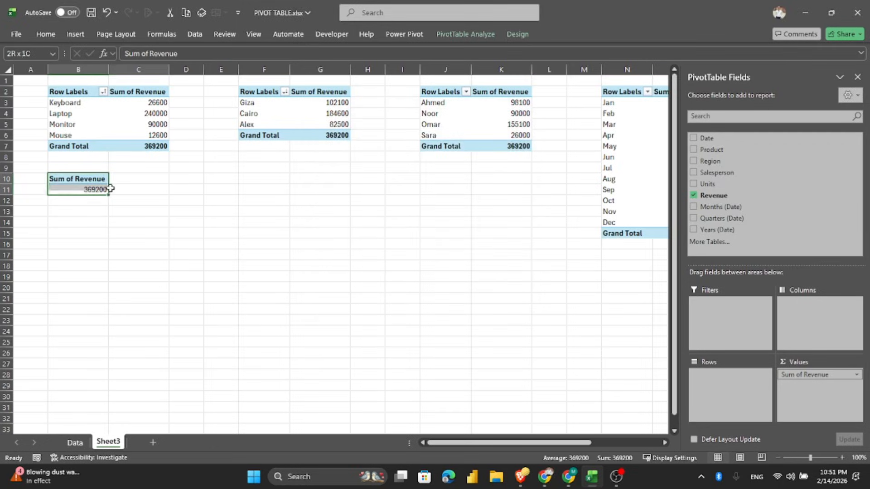
key("ctrl+c")
left_click(188, 178)
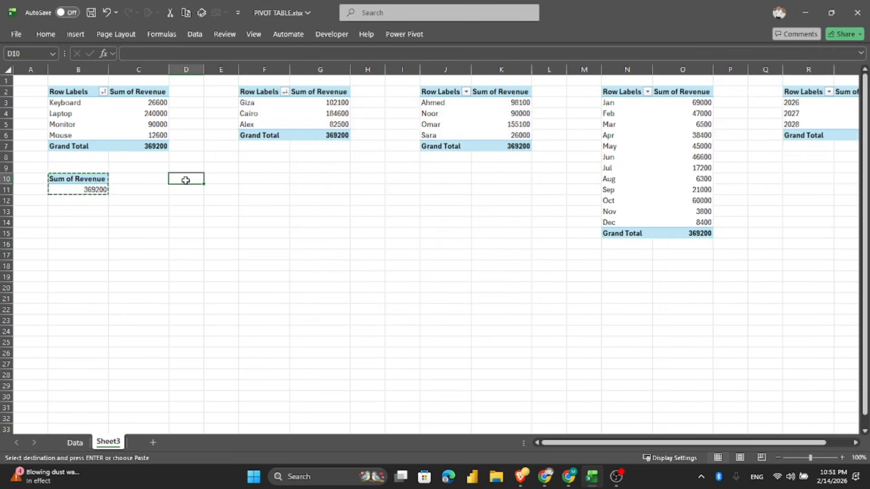
key("ctrl+v")
key("Escape")
Replace Revenue with the sum of Units as the values of the PivotTable copy at D10.
left_click(694, 195)
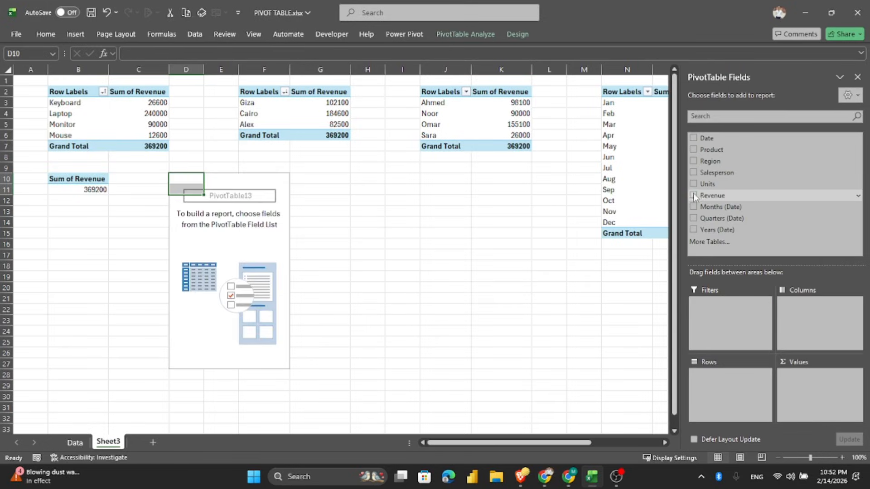
left_click(694, 184)
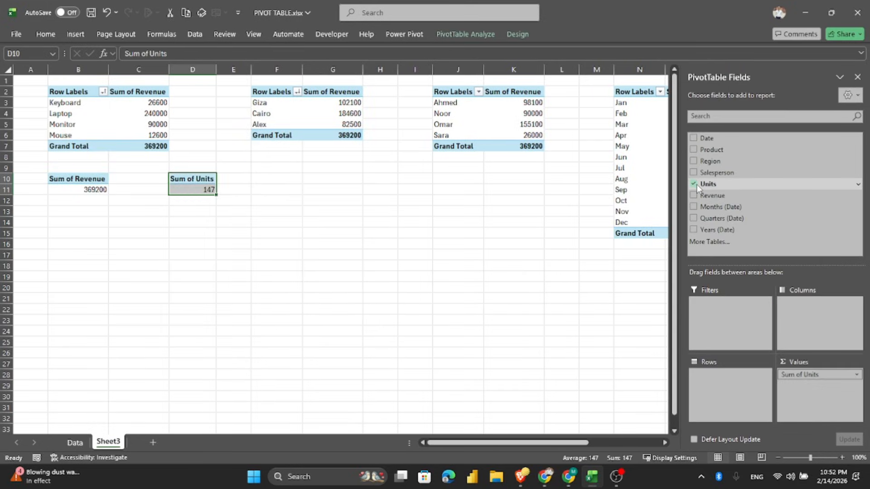
left_click(288, 216)
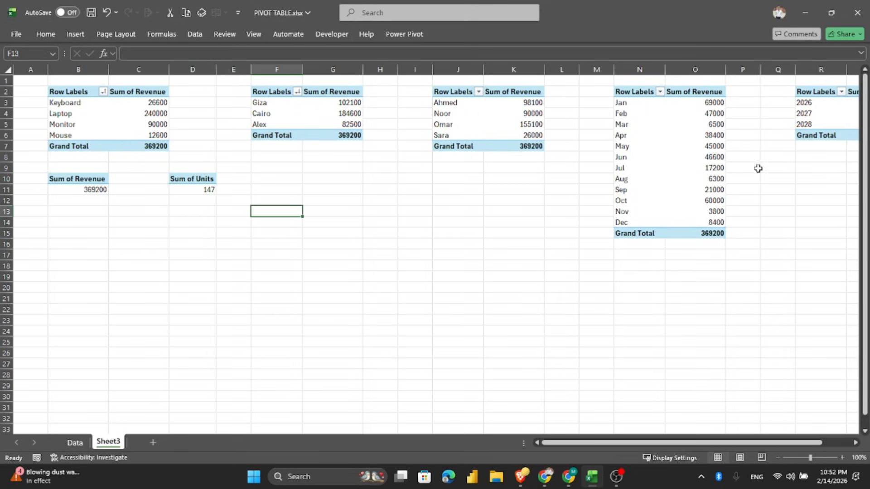
scroll(734, 186, "right", 3)
scroll(732, 188, "left", 3)
left_click_drag(81, 91, 784, 281)
left_click(503, 374)
scroll(465, 342, "left", 2)
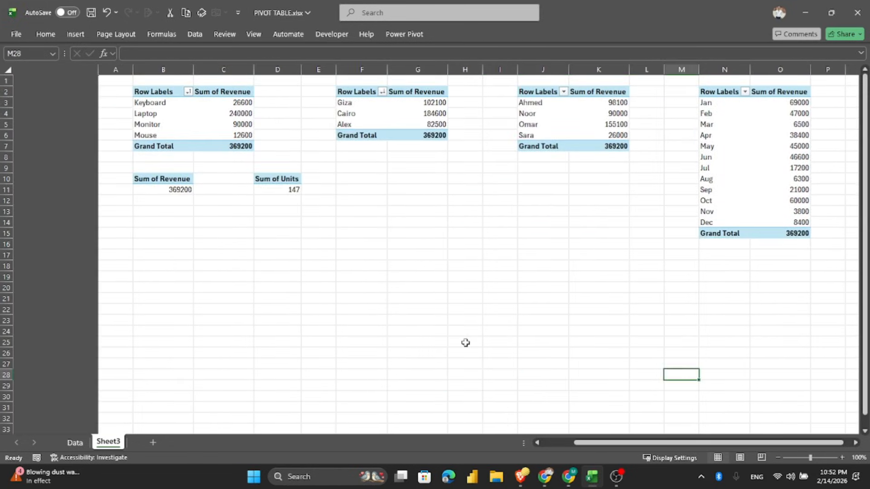